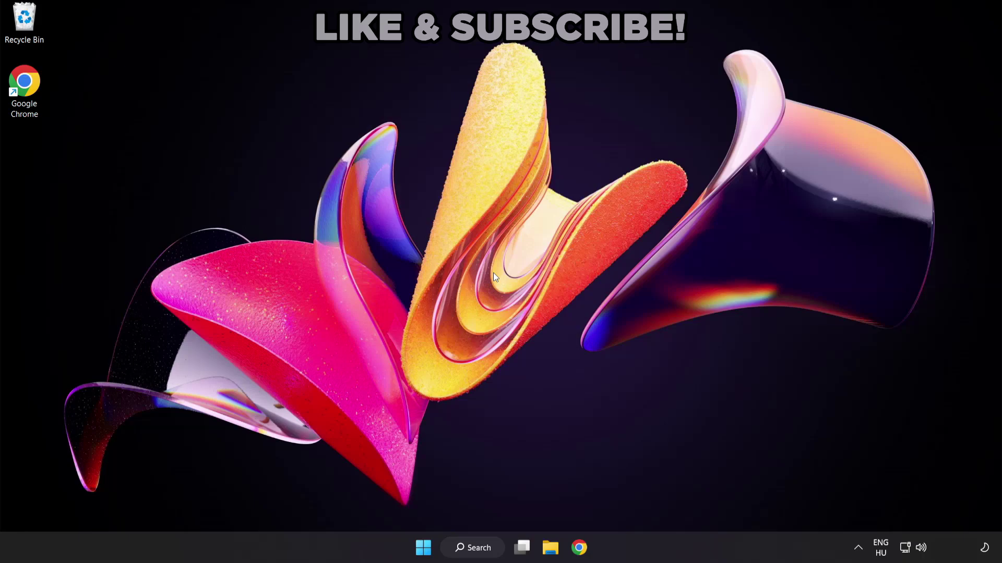
- Search Windows for 'device manager'
{"action": "left_click", "coordinate": [484, 551]}
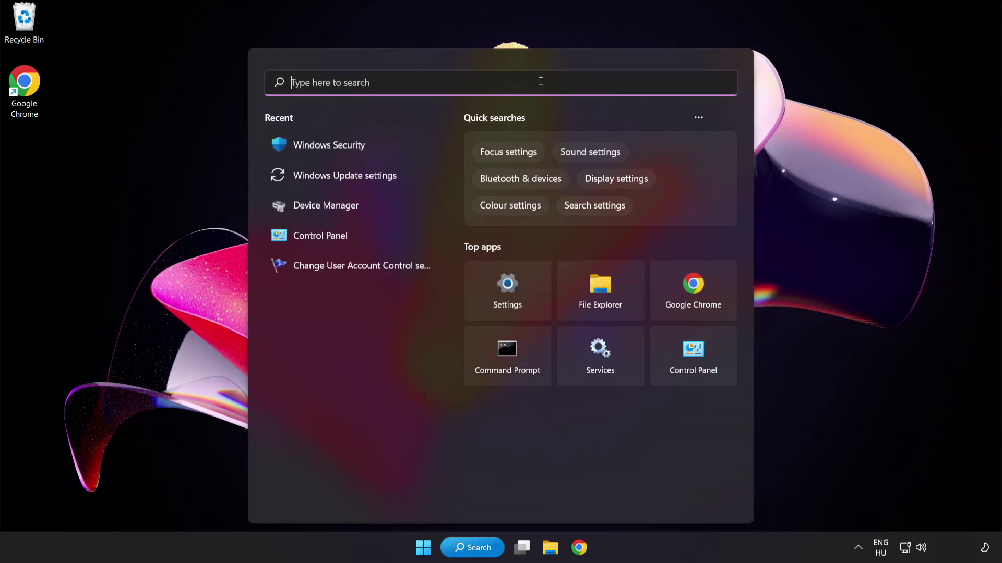
{"action": "type", "text": "device manag"}
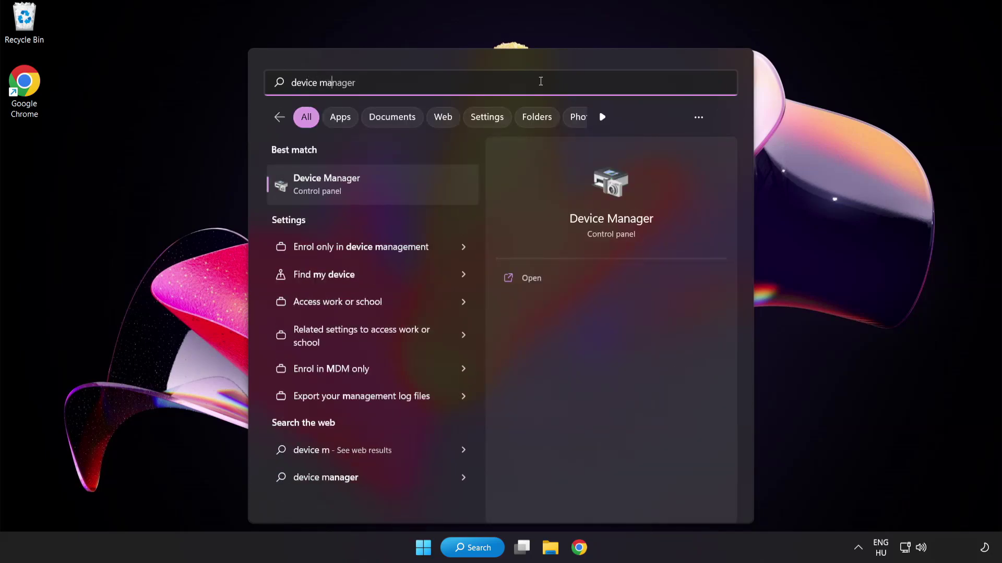
{"action": "type", "text": "er"}
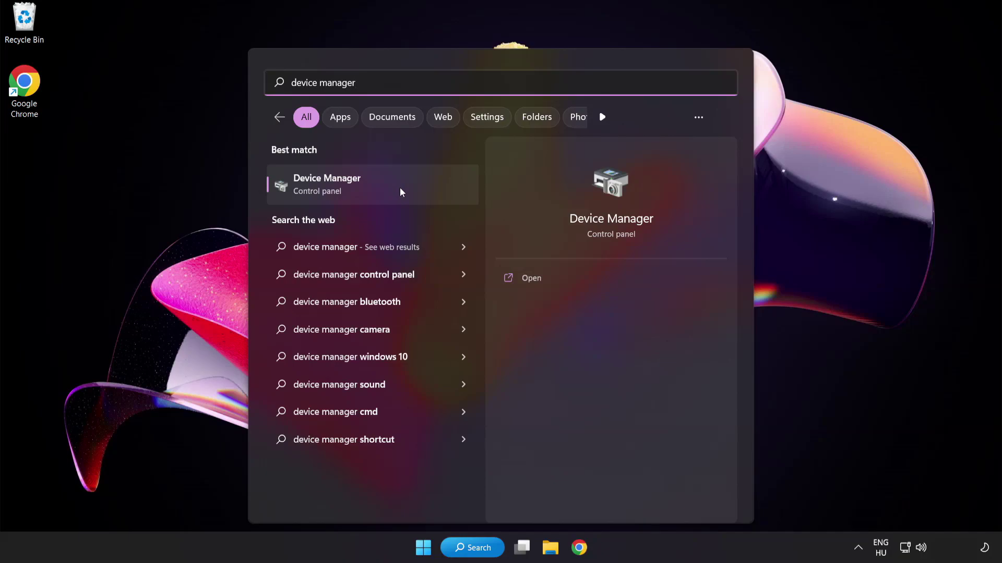
- Open Device Manager and bring up the VMware SVGA 3D display adapter's context menu
{"action": "left_click", "coordinate": [400, 188]}
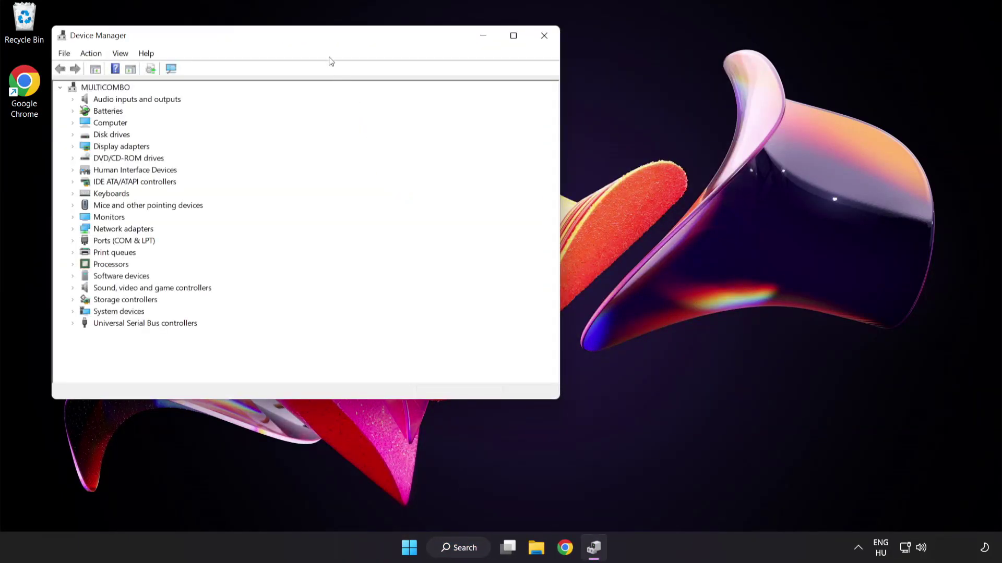
{"action": "left_click_drag", "start_coordinate": [324, 40], "coordinate": [490, 104]}
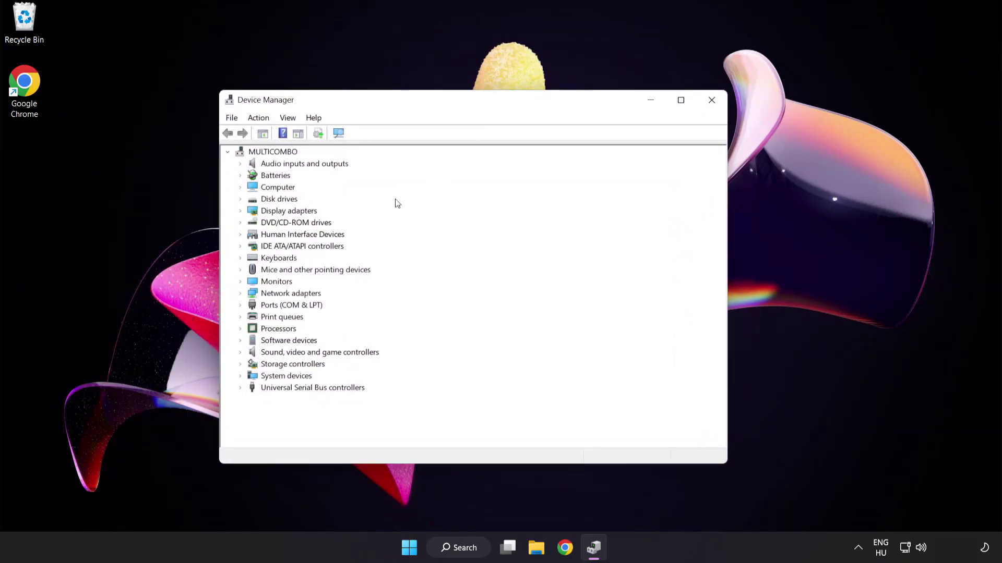
{"action": "left_click", "coordinate": [309, 214]}
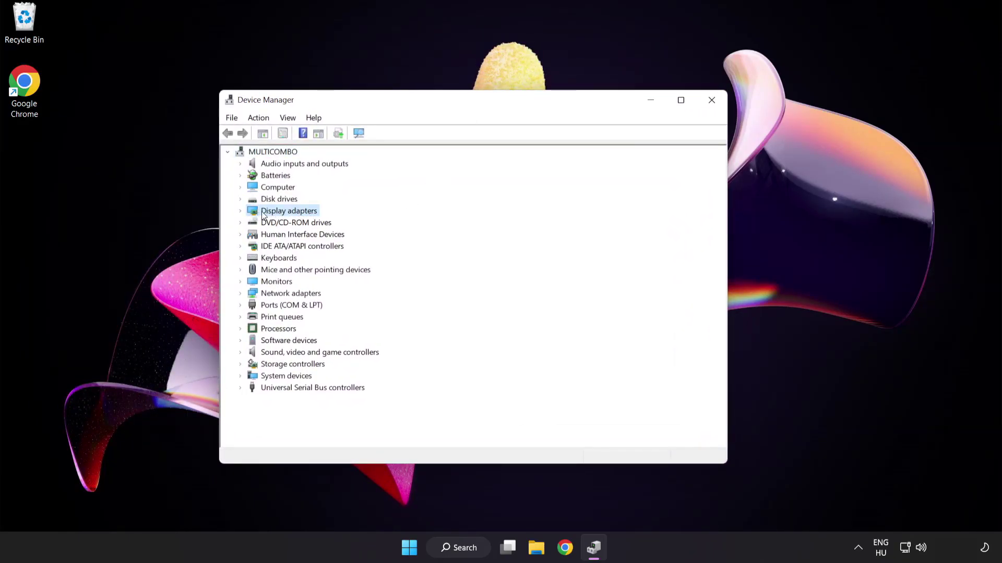
{"action": "left_click", "coordinate": [240, 211]}
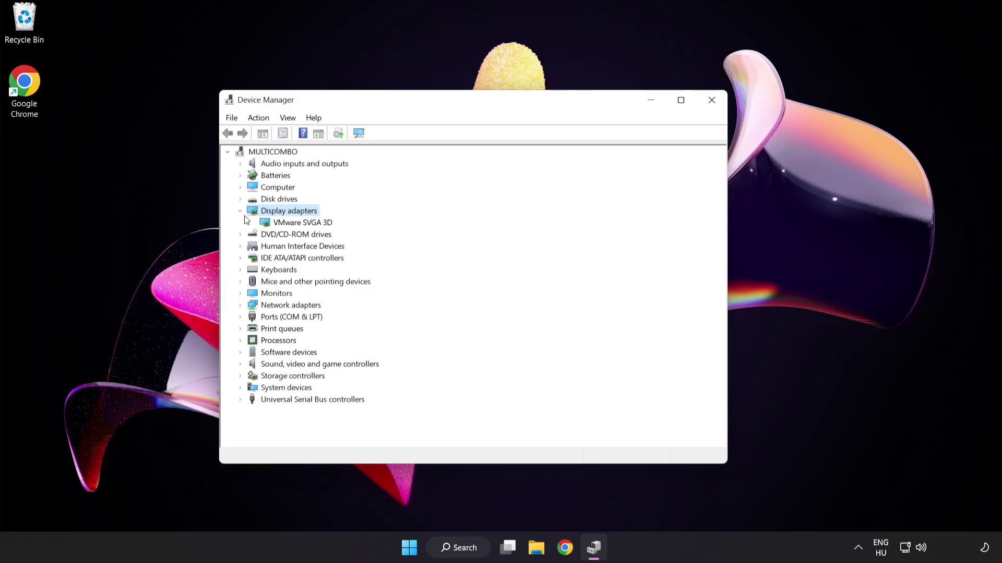
{"action": "left_click", "coordinate": [265, 227]}
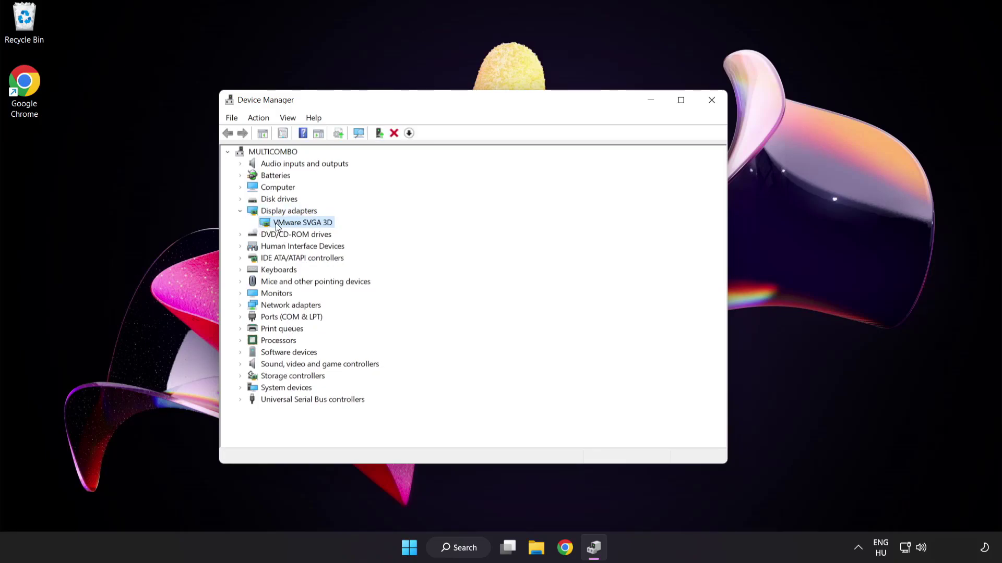
{"action": "right_click", "coordinate": [299, 225]}
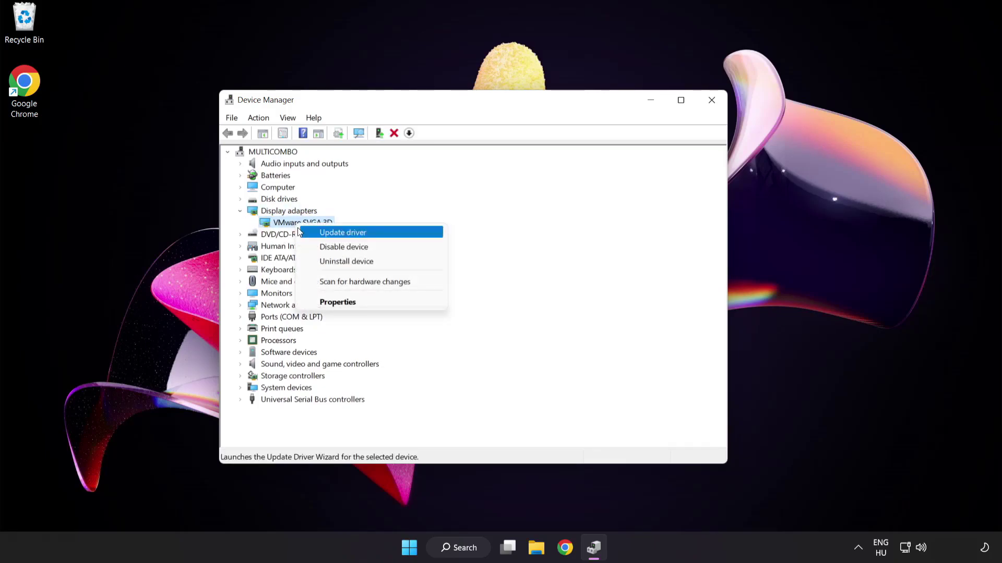
- Update the VMware SVGA 3D driver automatically; the best driver is already installed, so close the wizard
{"action": "left_click", "coordinate": [388, 233]}
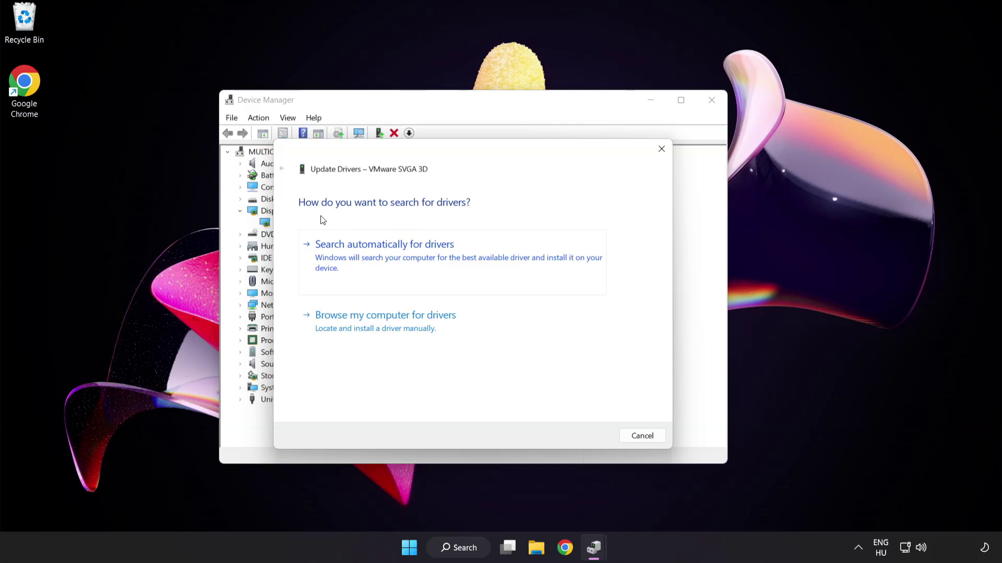
{"action": "left_click", "coordinate": [436, 256]}
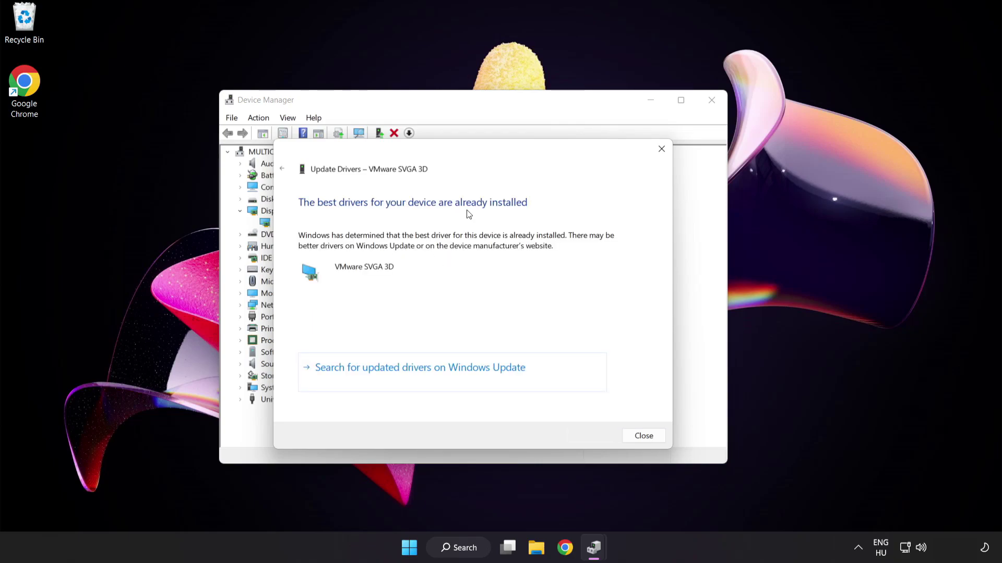
{"action": "left_click", "coordinate": [640, 437]}
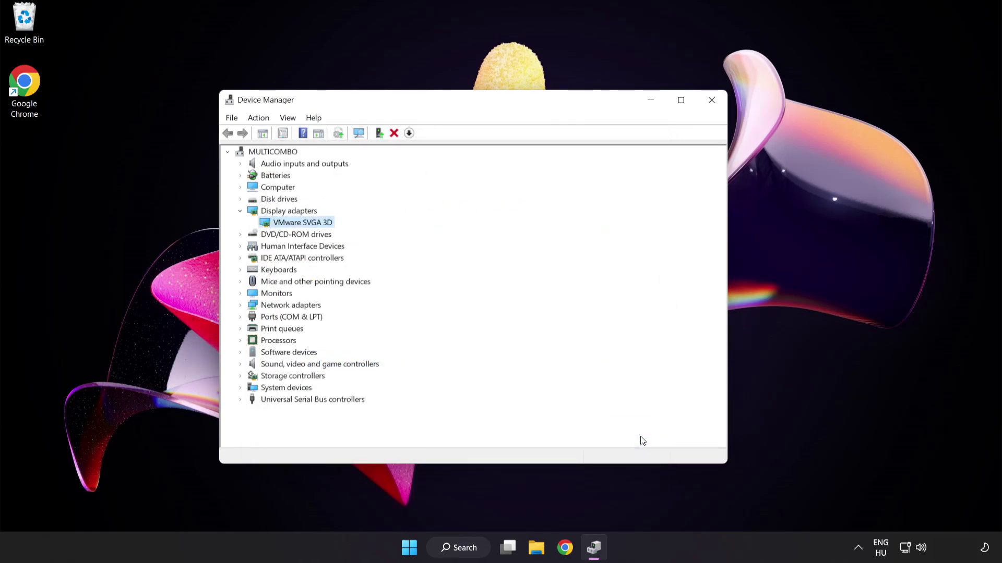
- Close Device Manager and search Windows for 'update'
{"action": "left_click", "coordinate": [711, 102]}
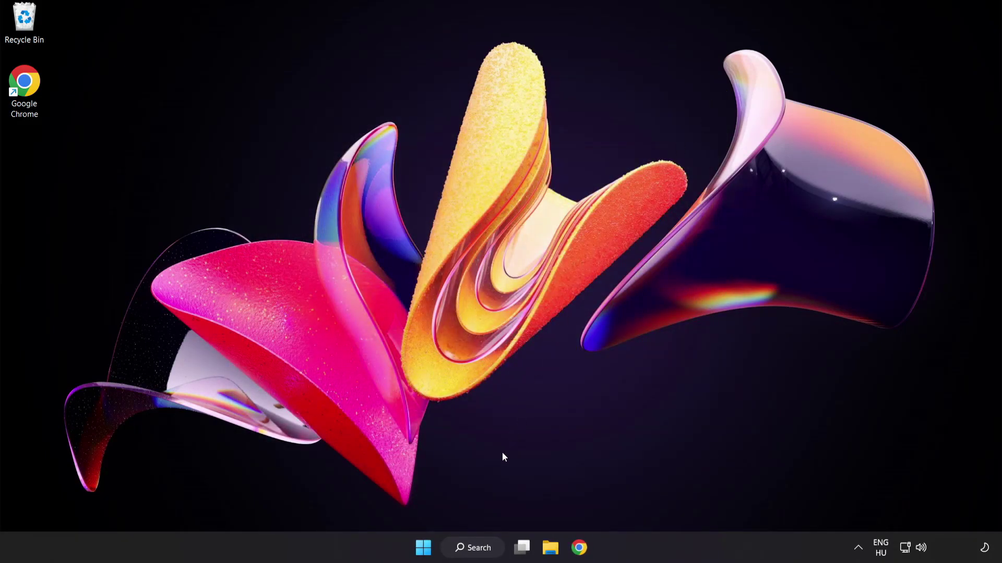
{"action": "left_click", "coordinate": [485, 553]}
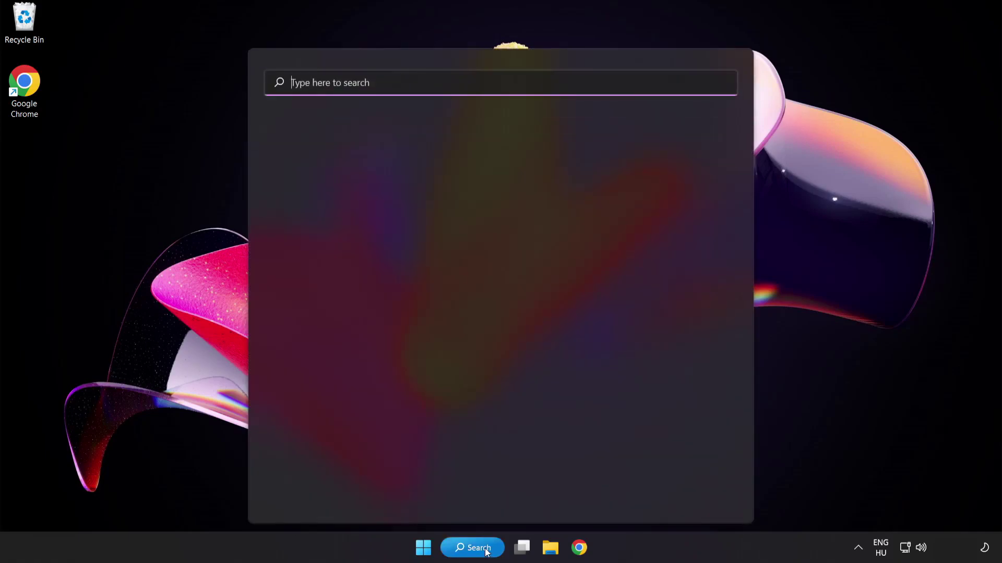
{"action": "type", "text": "update"}
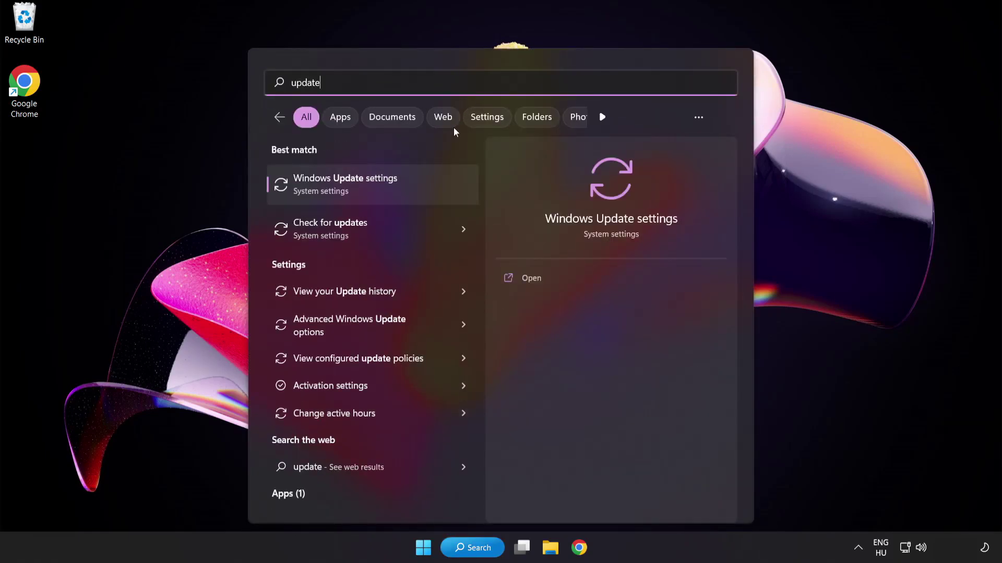
- Check for Windows updates, confirm the PC is up to date, and close Settings
{"action": "left_click", "coordinate": [382, 189]}
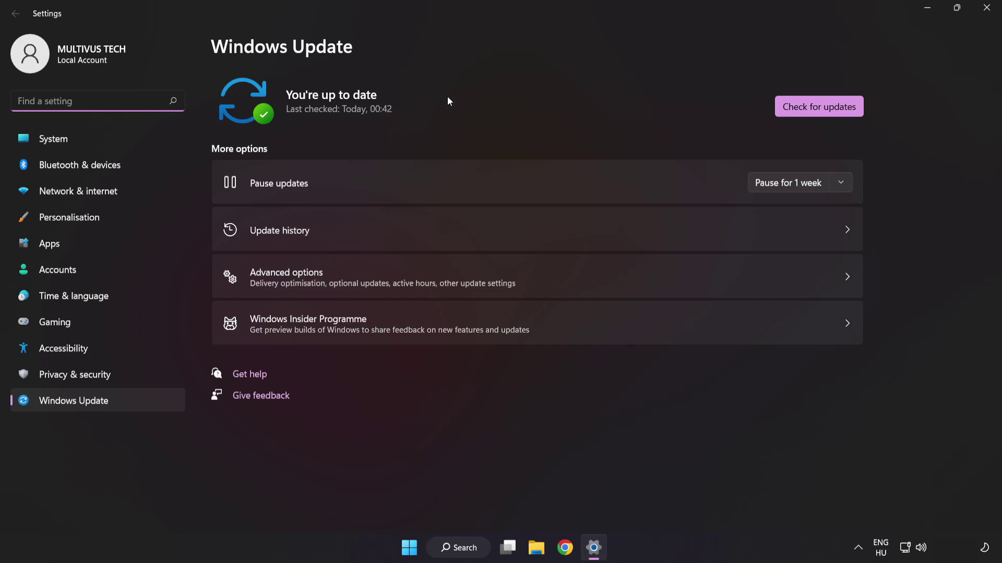
{"action": "left_click", "coordinate": [816, 113]}
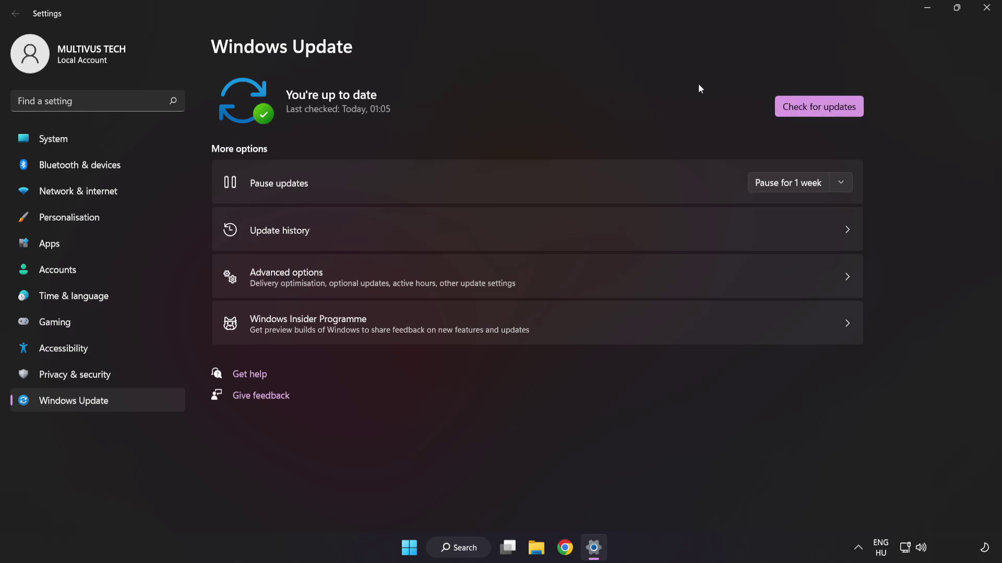
{"action": "left_click", "coordinate": [985, 10]}
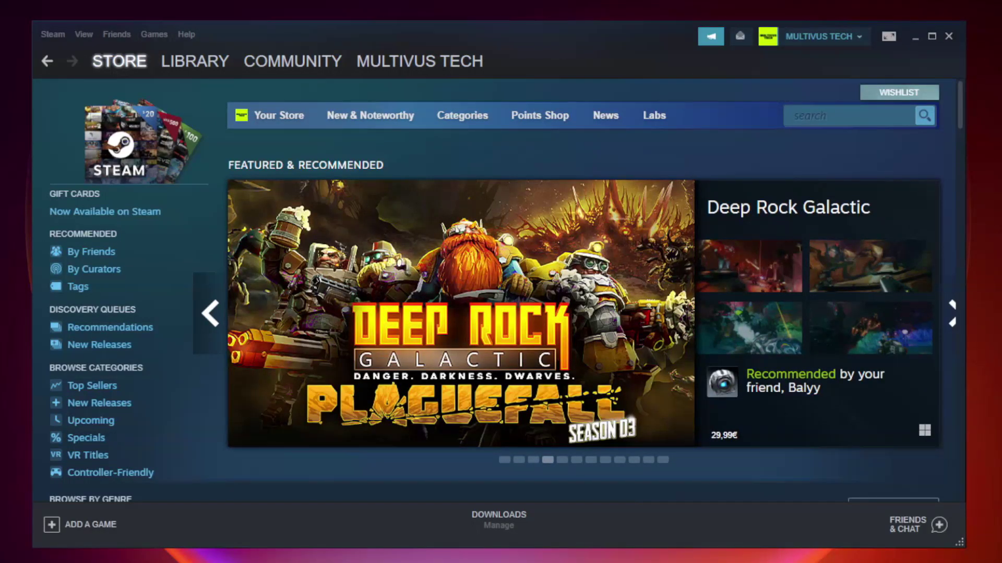
- Switch Steam to the Library and open the context menu of YOUR NOT WORKING GAME
{"action": "mouse_move", "coordinate": [163, 64]}
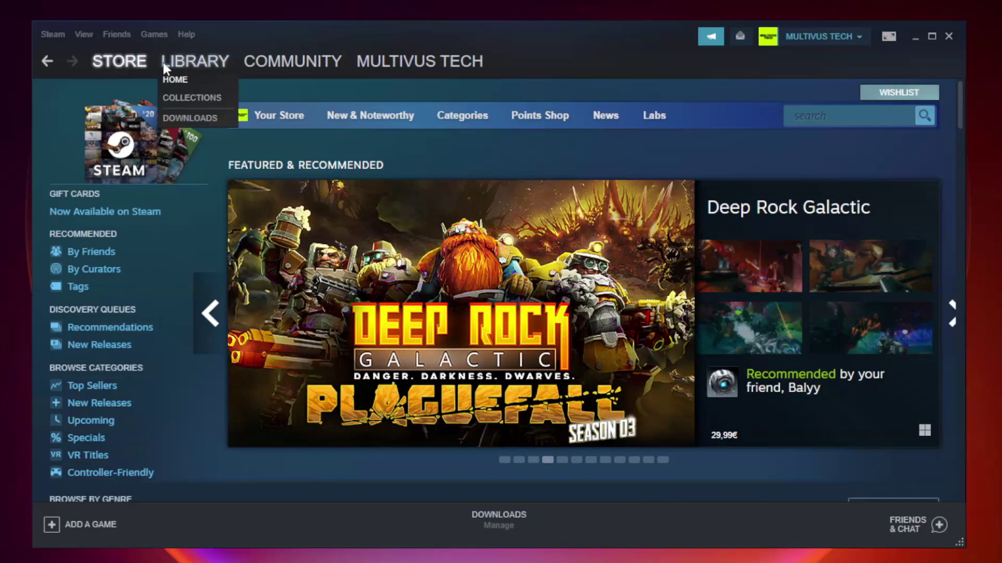
{"action": "left_click", "coordinate": [203, 67]}
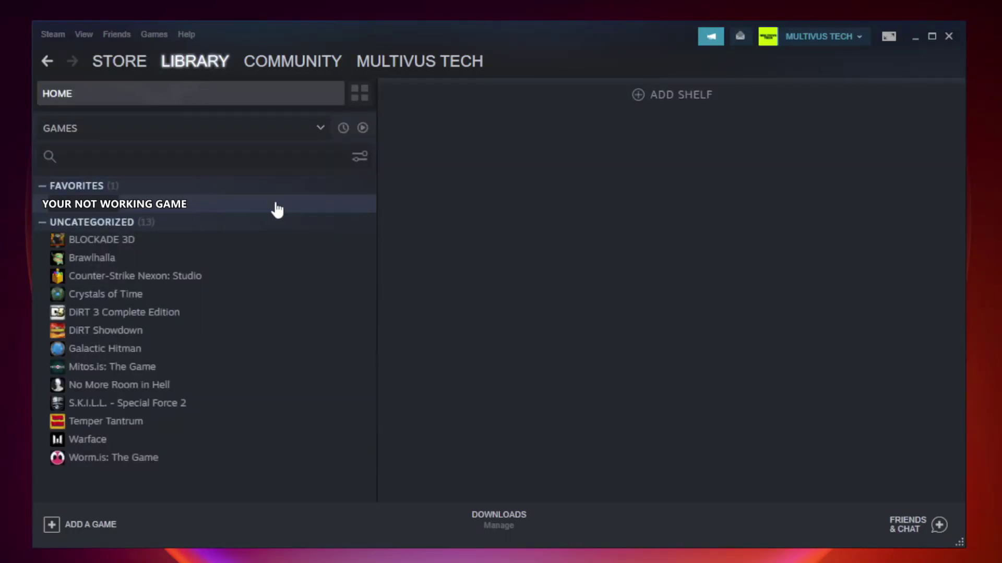
{"action": "right_click", "coordinate": [217, 209]}
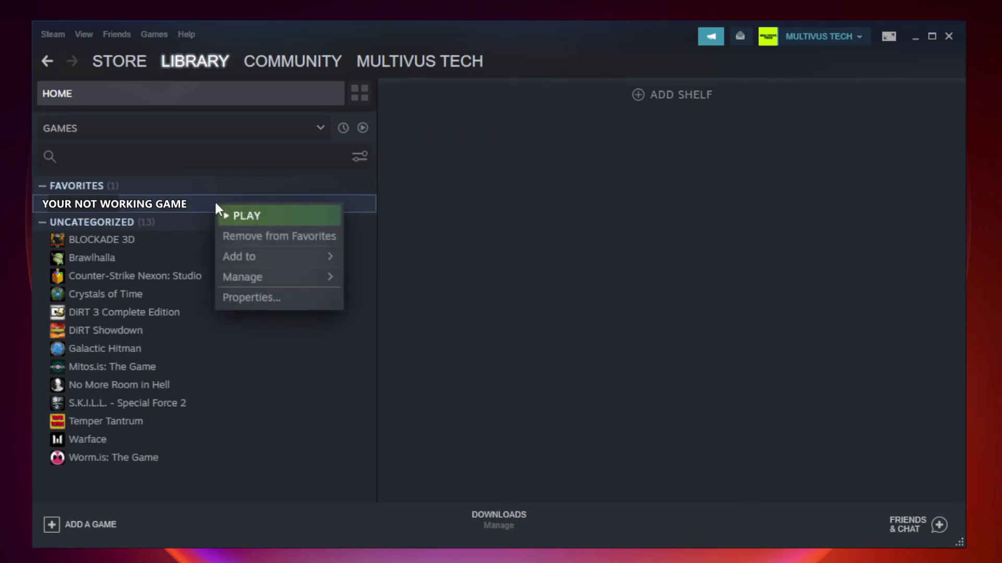
- Verify Unturned's game files from its Local Files properties, validating all 9192 files
{"action": "left_click", "coordinate": [276, 296]}
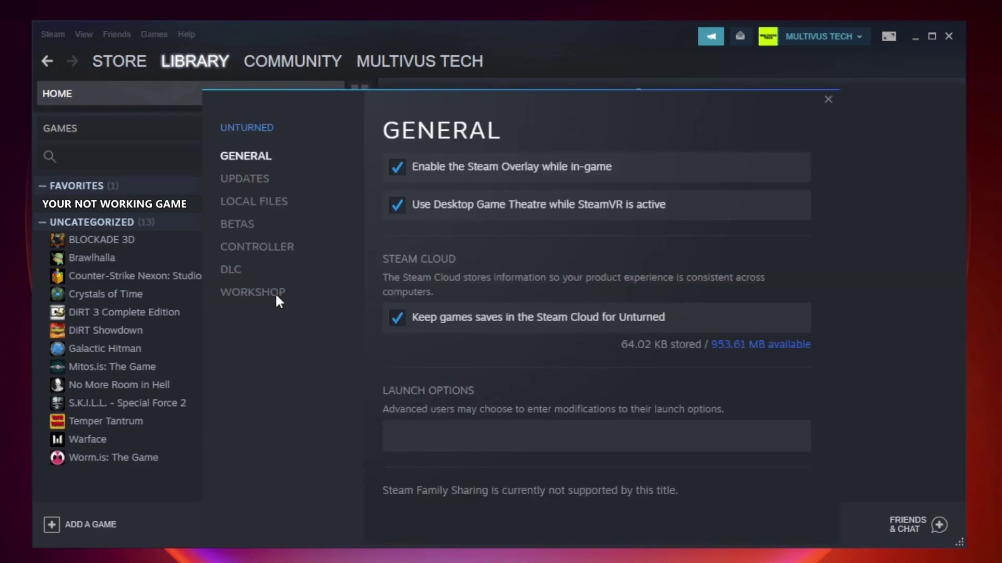
{"action": "left_click", "coordinate": [267, 212]}
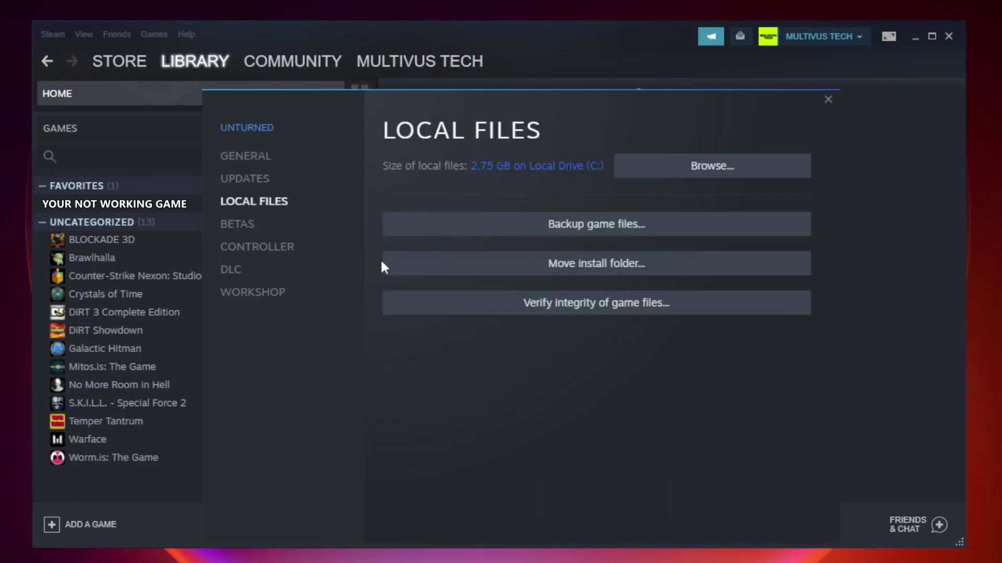
{"action": "left_click", "coordinate": [607, 312]}
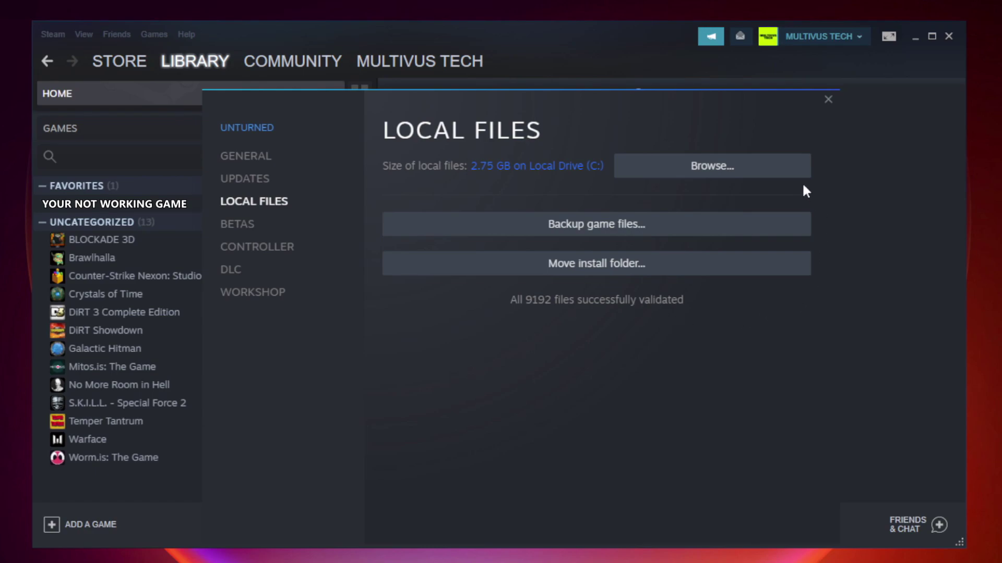
- Browse to the game's install folder and open the YOUR NOT WORKING GAME shortcut's Properties
{"action": "left_click", "coordinate": [715, 172]}
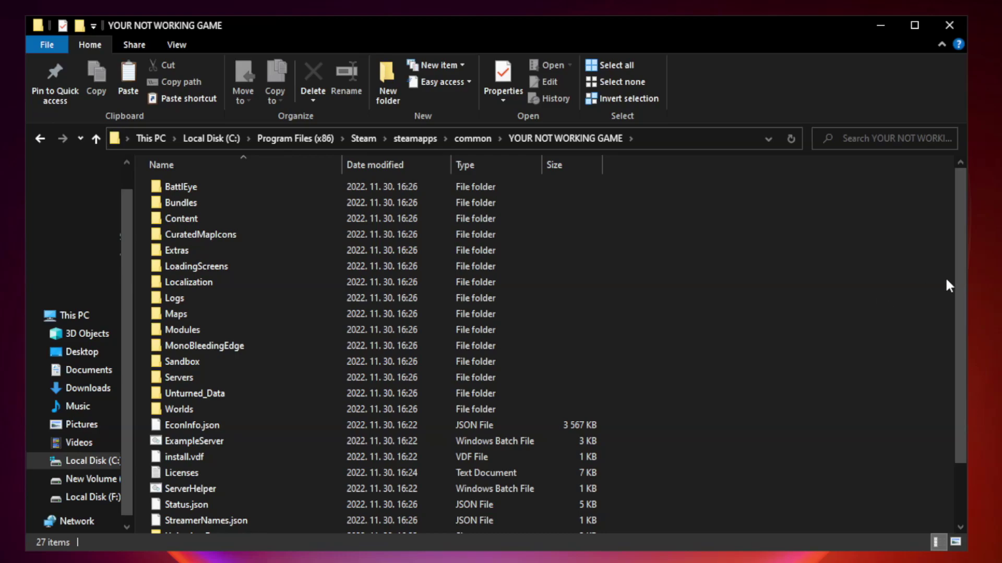
{"action": "left_click_drag", "start_coordinate": [961, 274], "coordinate": [962, 358]}
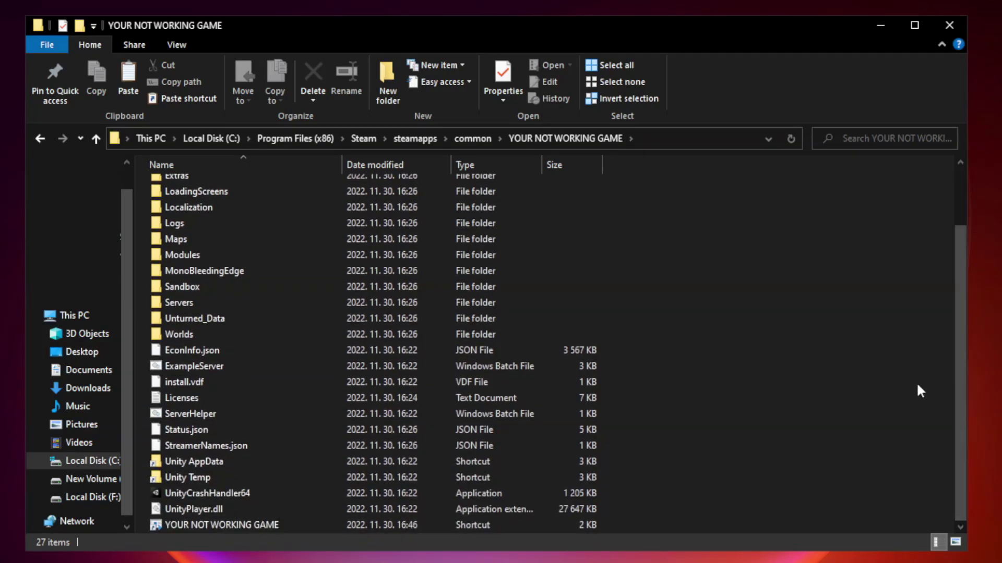
{"action": "left_click", "coordinate": [398, 523]}
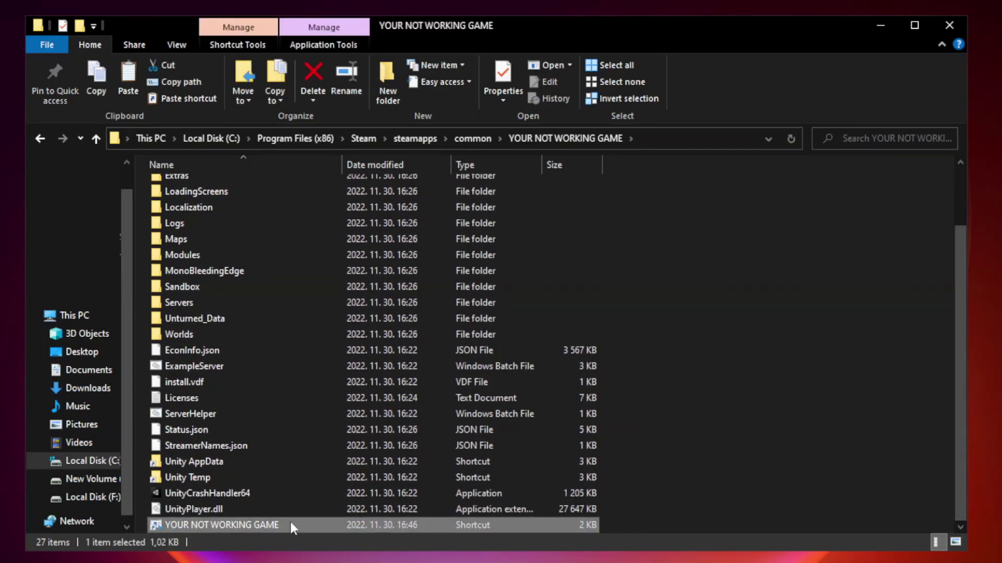
{"action": "right_click", "coordinate": [339, 524]}
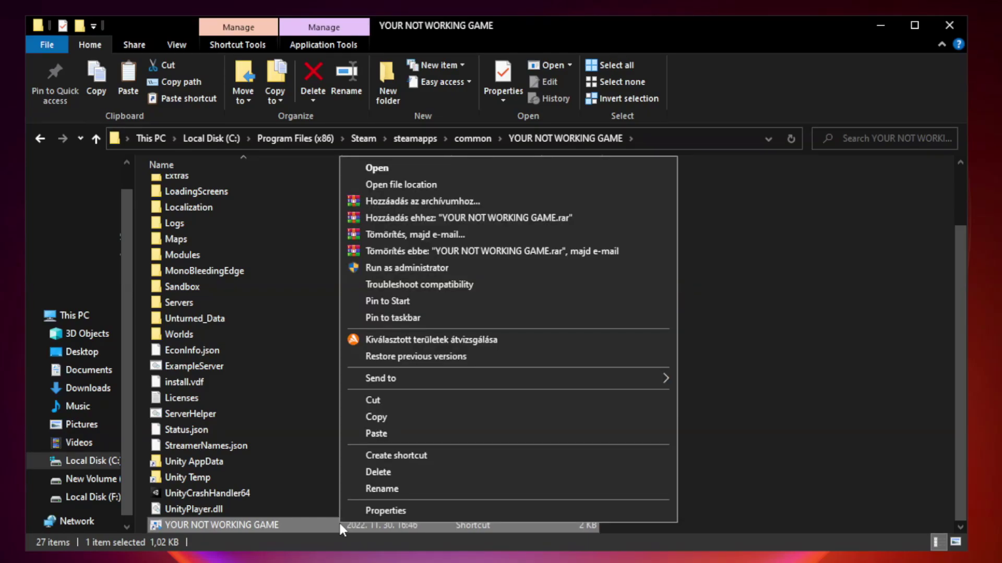
{"action": "left_click", "coordinate": [504, 511]}
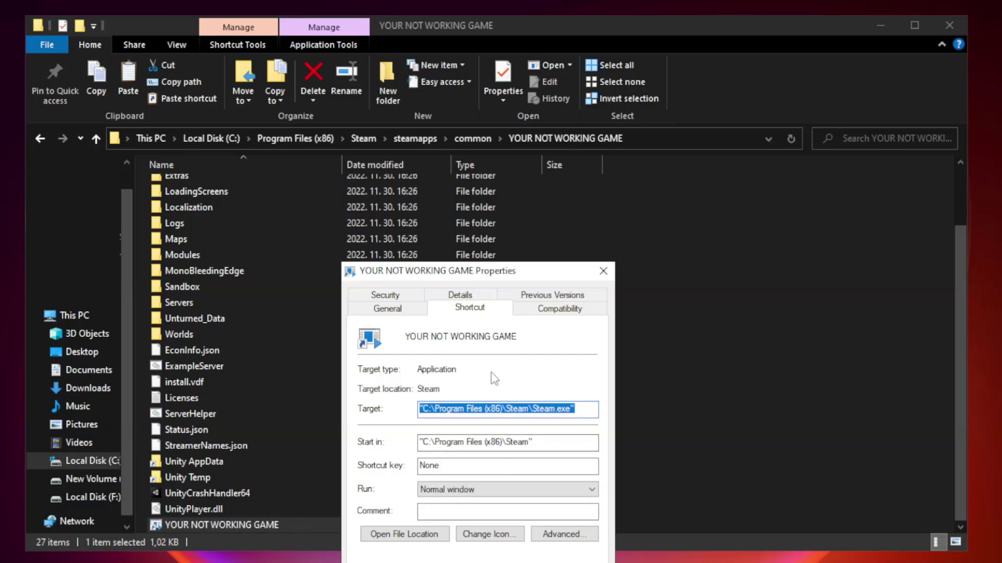
{"action": "left_click_drag", "start_coordinate": [497, 275], "coordinate": [497, 113]}
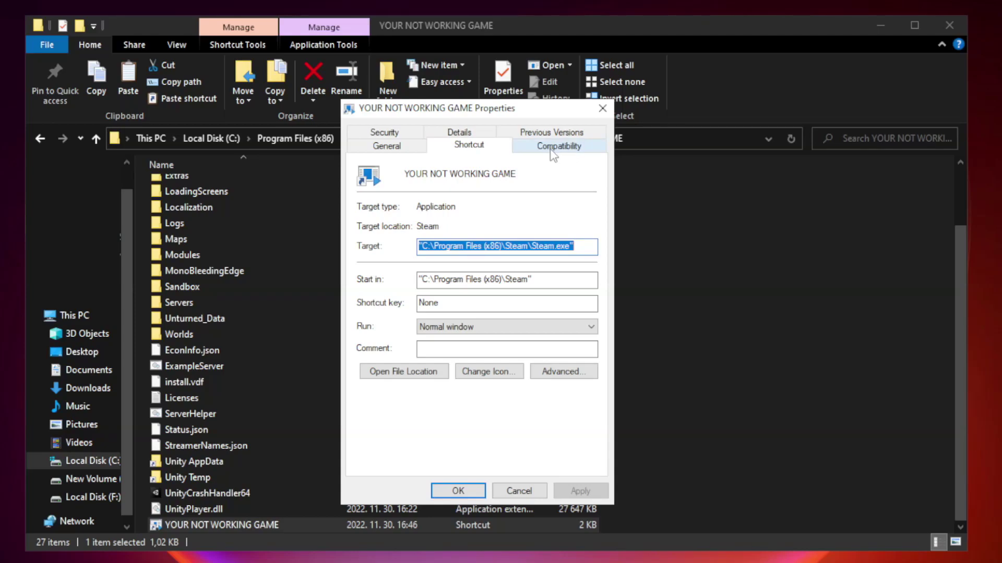
- Give the shortcut Windows 8 compatibility mode, disabled fullscreen optimizations and Run as administrator, and apply
{"action": "left_click", "coordinate": [557, 151]}
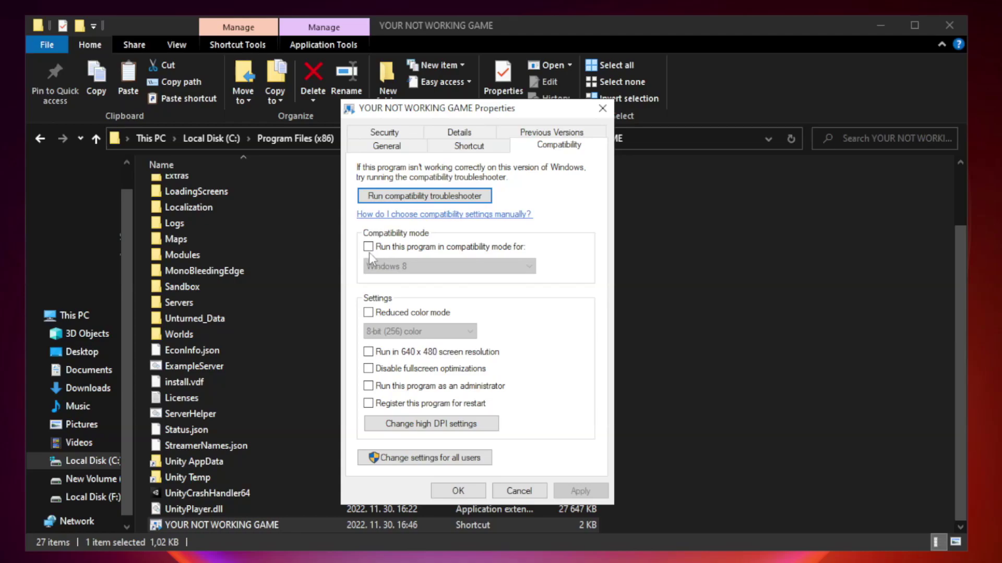
{"action": "left_click", "coordinate": [399, 248]}
{"action": "left_click", "coordinate": [451, 266]}
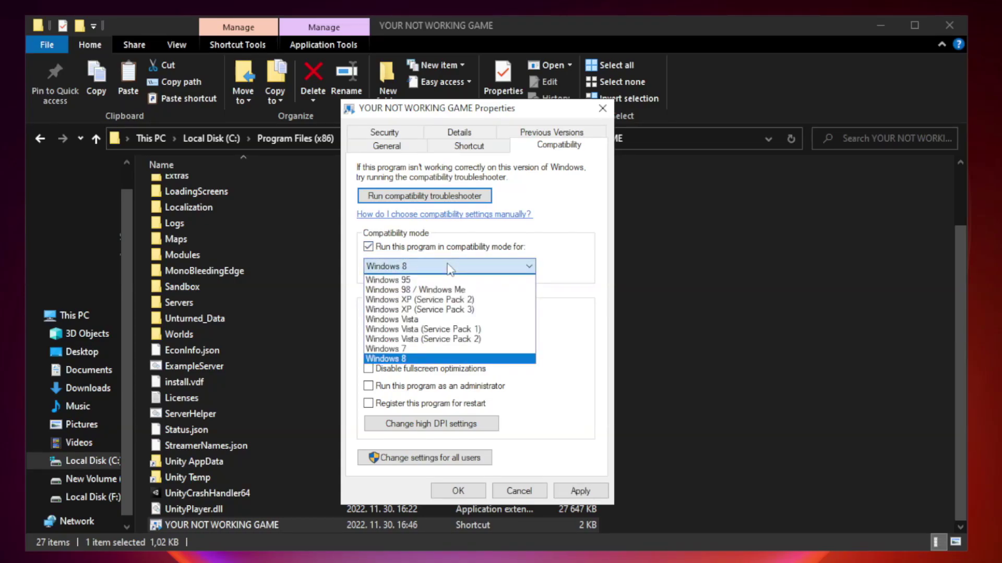
{"action": "left_click", "coordinate": [424, 359]}
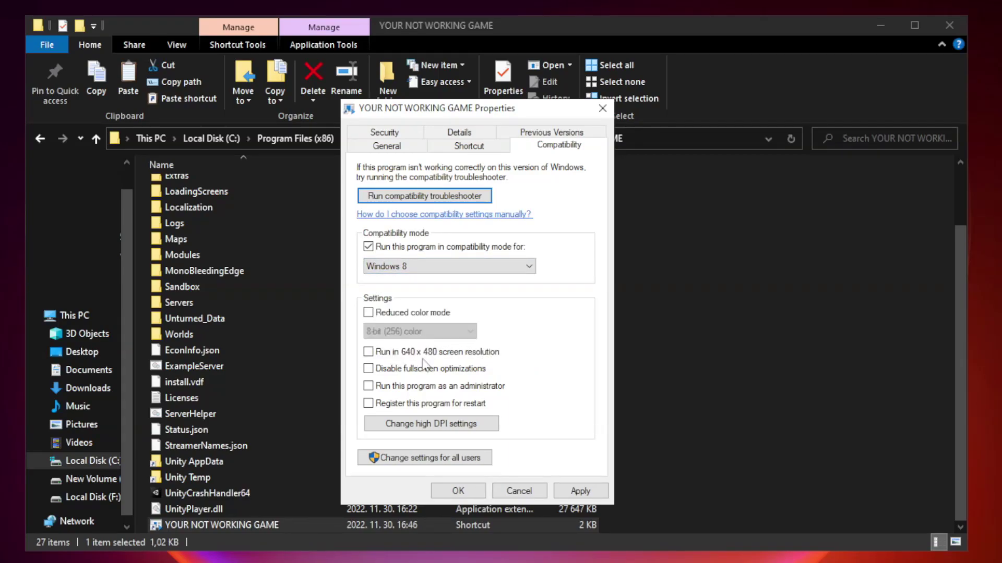
{"action": "left_click", "coordinate": [392, 374]}
{"action": "left_click", "coordinate": [395, 392]}
{"action": "left_click", "coordinate": [576, 493]}
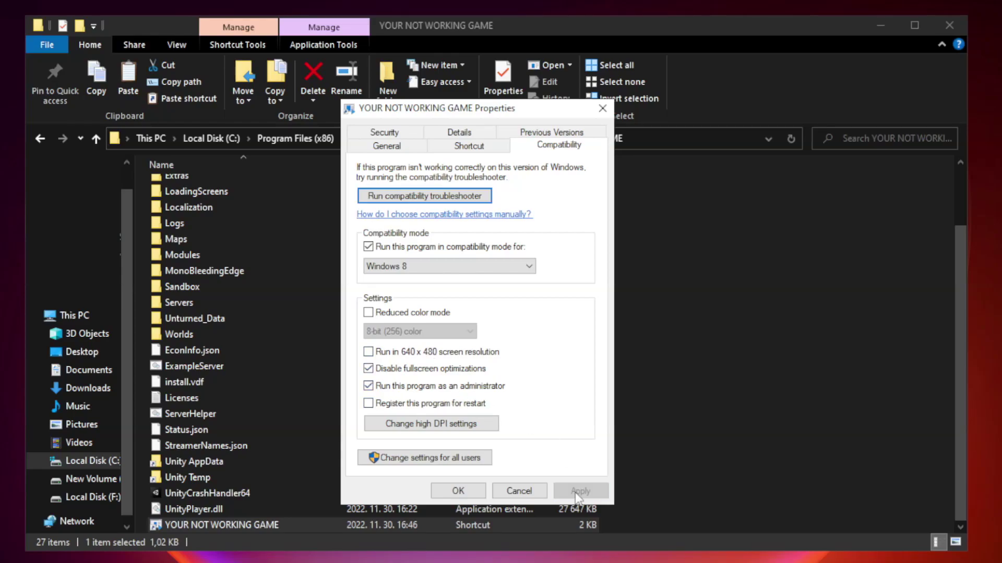
{"action": "left_click", "coordinate": [457, 492]}
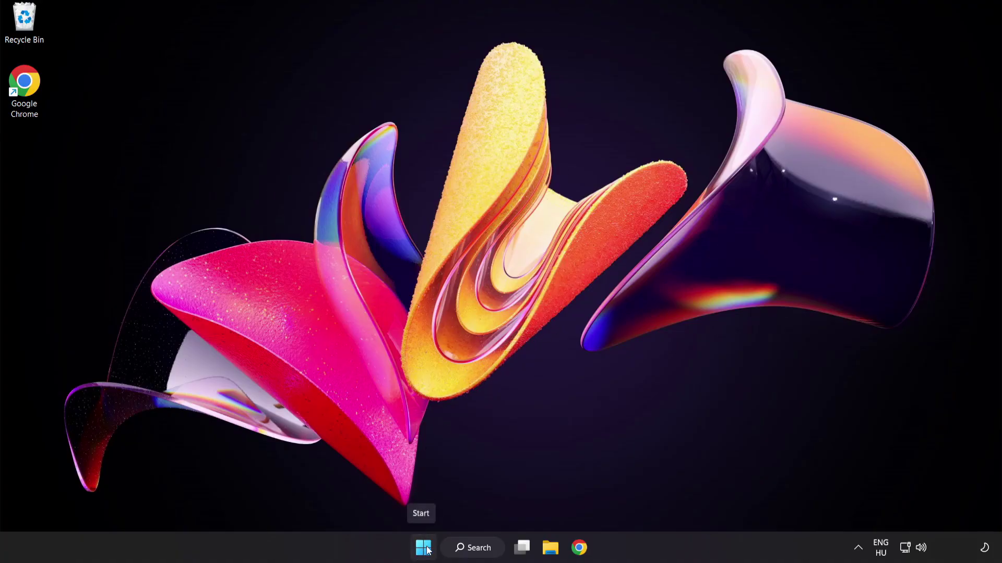
- Launch Task Manager from the Start button's Win+X menu
{"action": "right_click", "coordinate": [426, 551]}
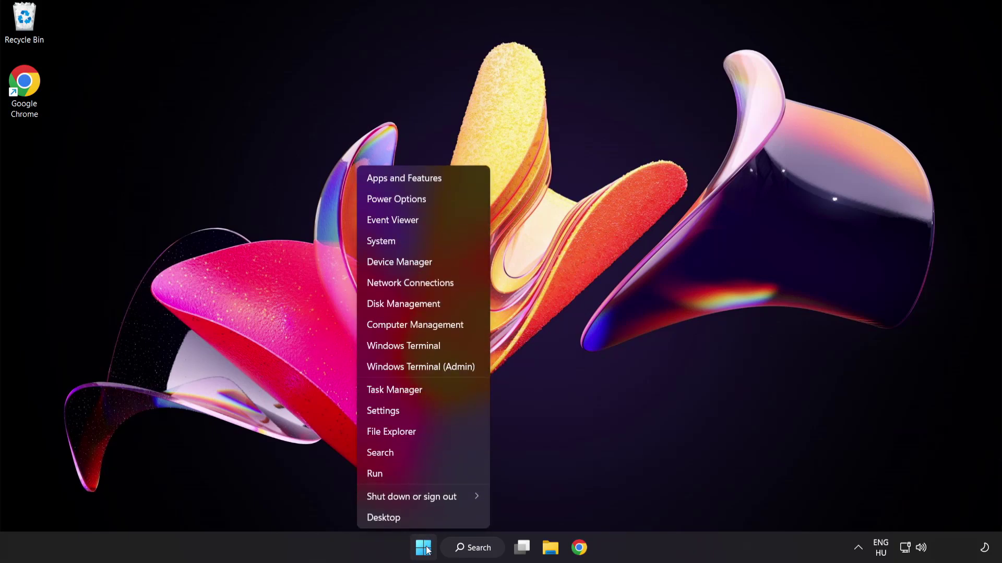
{"action": "left_click", "coordinate": [433, 390]}
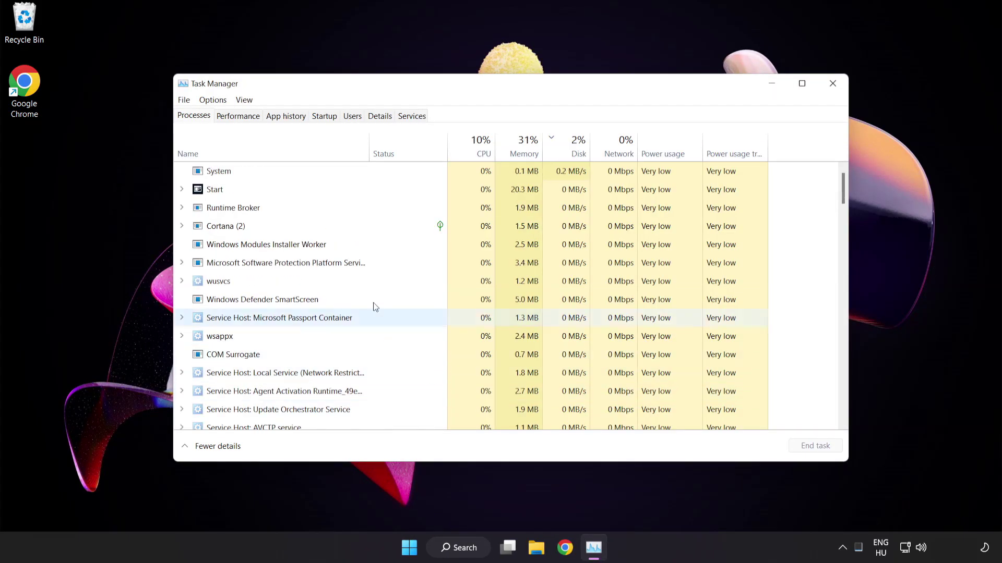
- Disable Cortana, Phone Link, Terminal and Windows Security notification icon as startup apps
{"action": "left_click", "coordinate": [324, 116]}
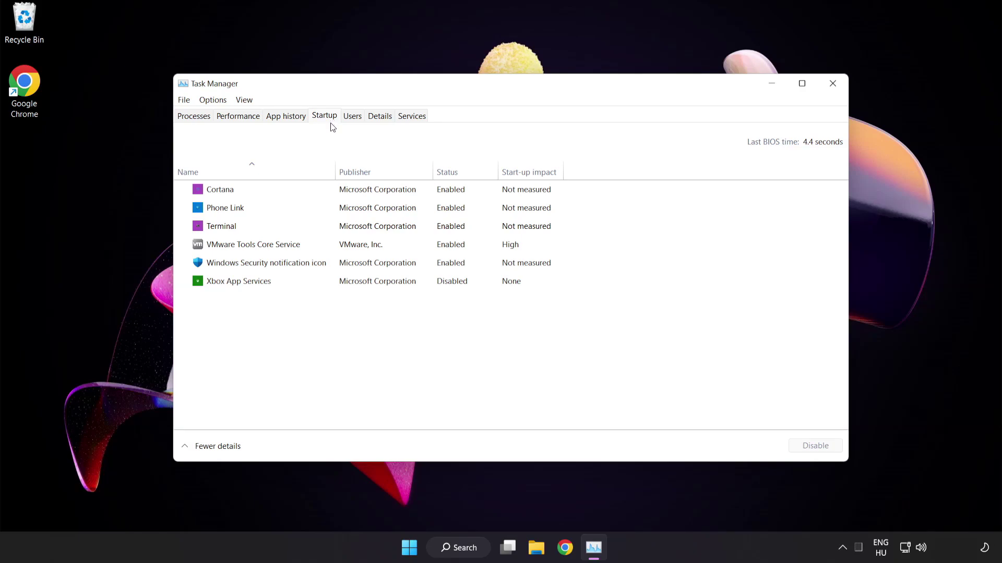
{"action": "left_click", "coordinate": [331, 195]}
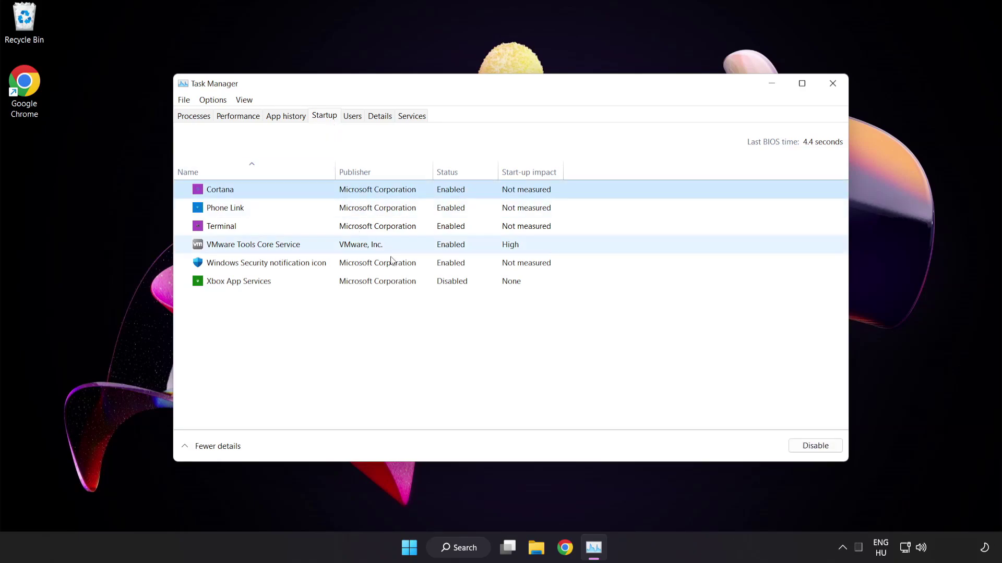
{"action": "left_click", "coordinate": [819, 449]}
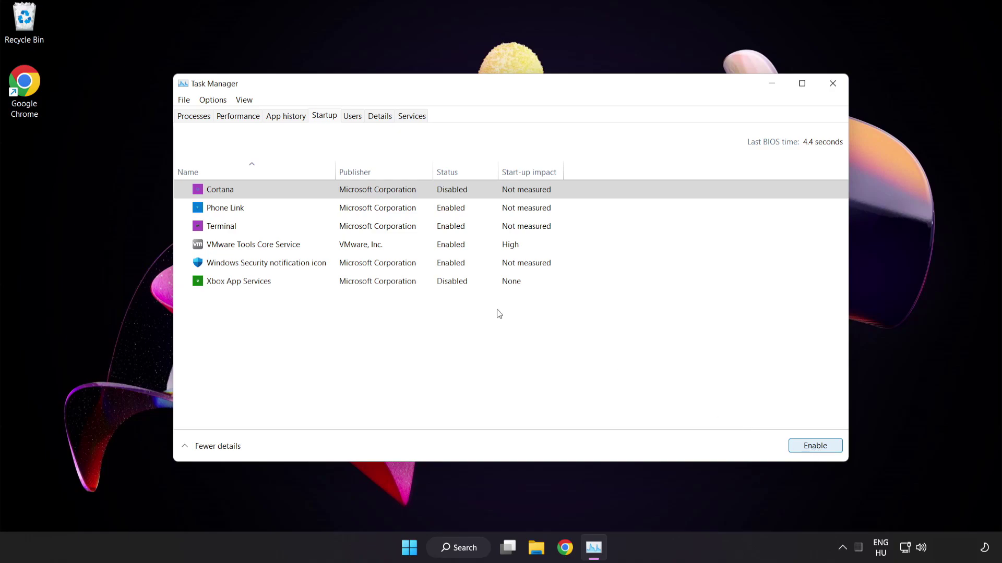
{"action": "left_click", "coordinate": [309, 209]}
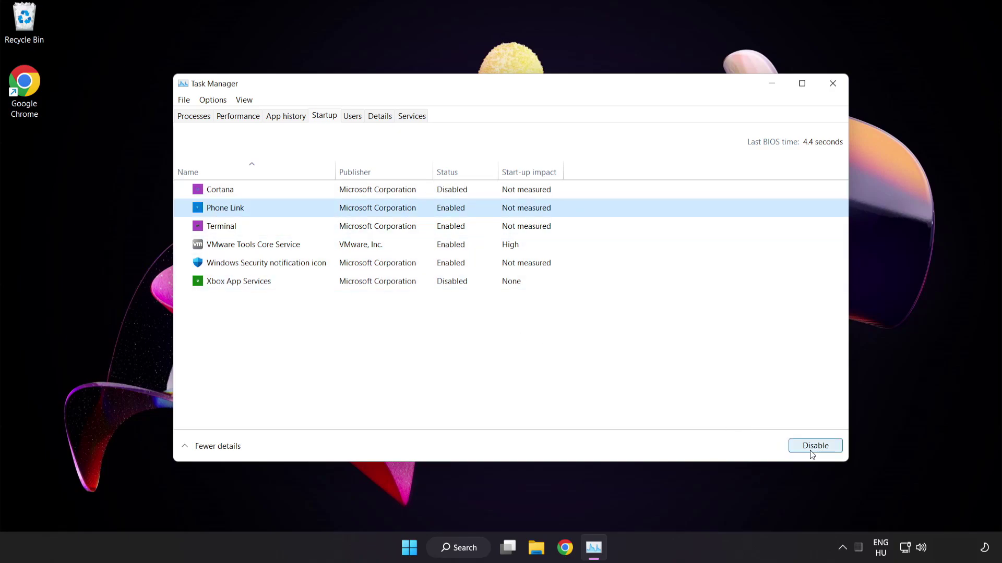
{"action": "left_click", "coordinate": [812, 448]}
{"action": "left_click", "coordinate": [317, 227]}
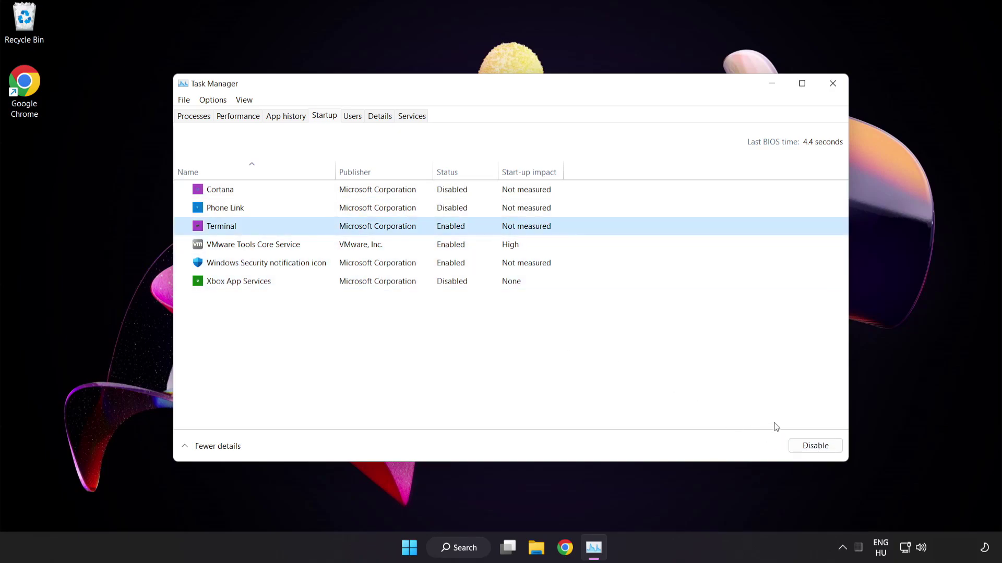
{"action": "left_click", "coordinate": [803, 446]}
{"action": "left_click", "coordinate": [339, 264]}
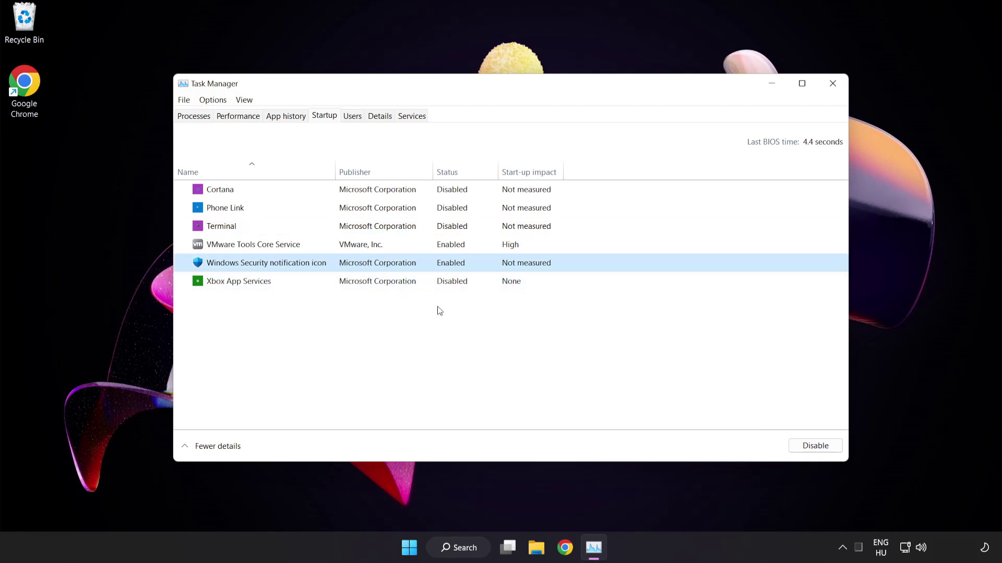
{"action": "left_click", "coordinate": [806, 447]}
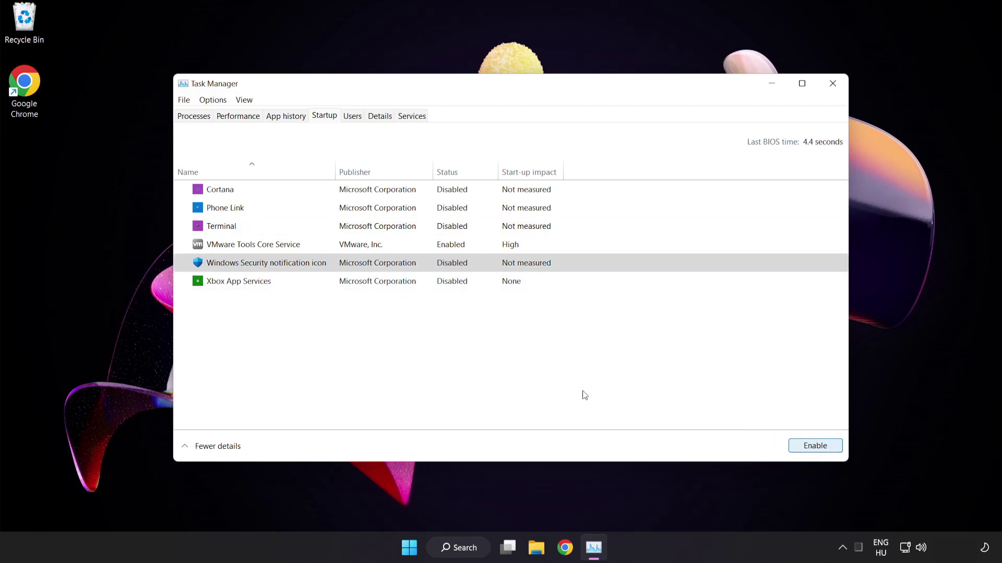
- Close Task Manager and launch Windows Security by searching for 'security'
{"action": "left_click", "coordinate": [833, 84]}
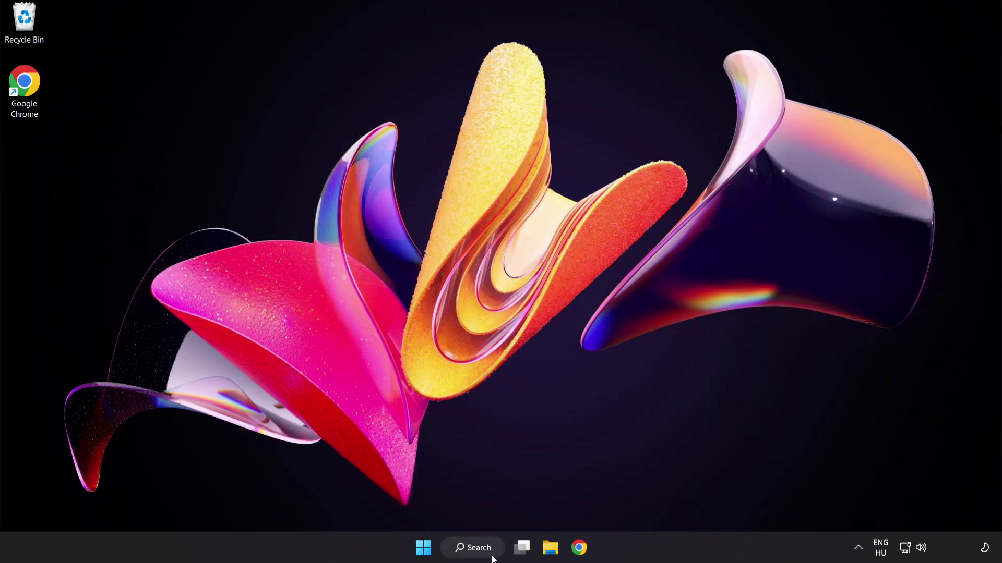
{"action": "left_click", "coordinate": [483, 545]}
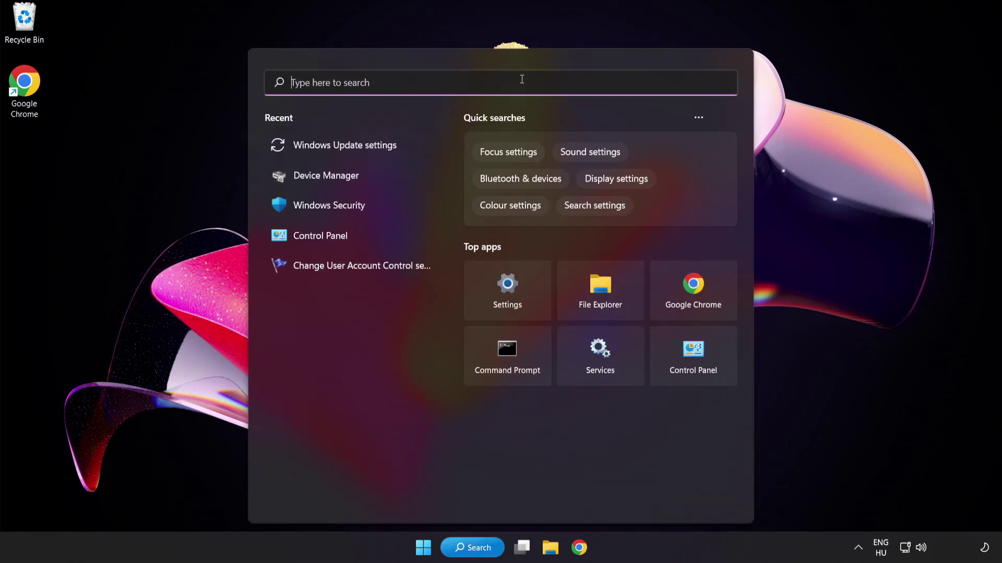
{"action": "type", "text": "security"}
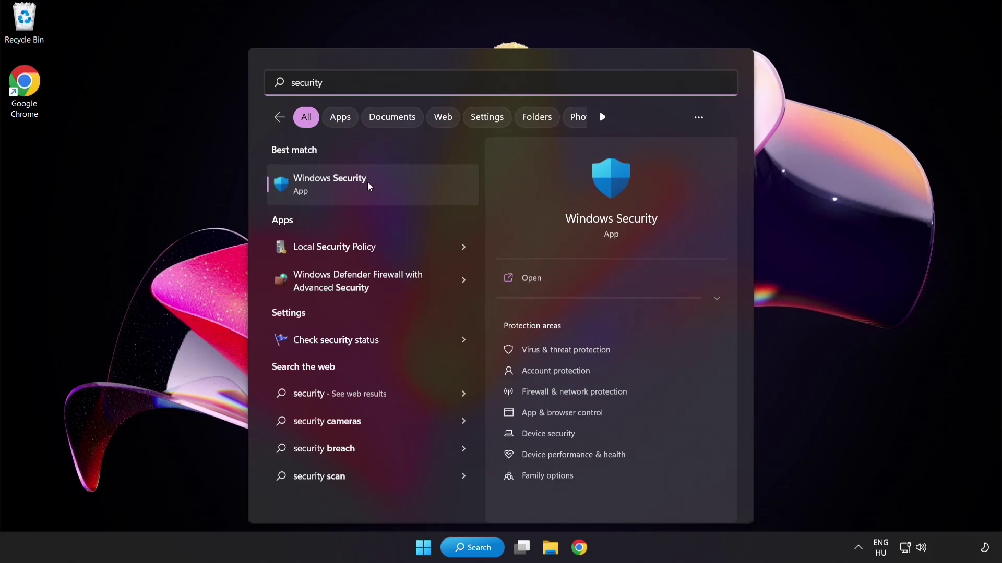
{"action": "left_click", "coordinate": [377, 182]}
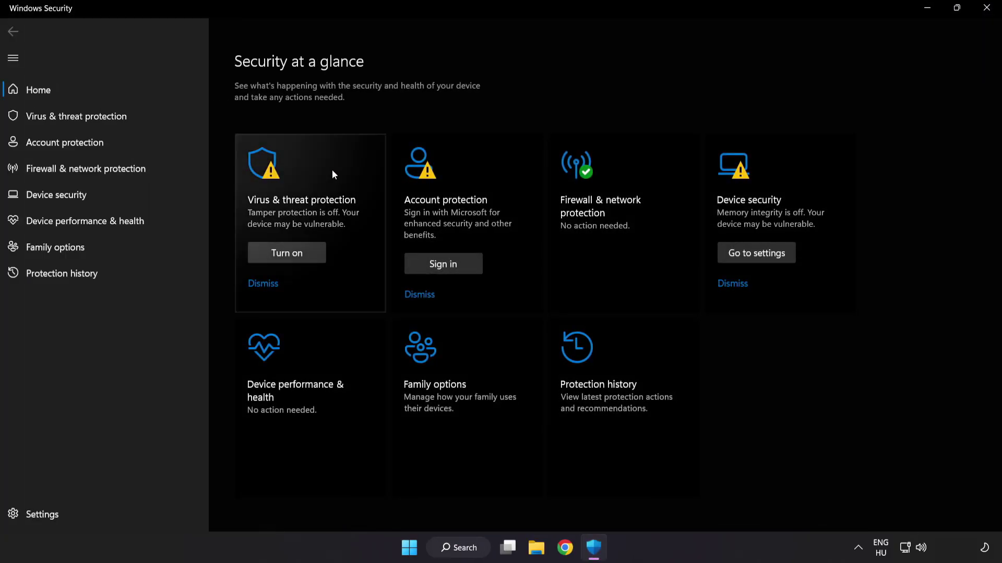
- Go through Virus & threat protection and Manage settings to the Add or remove exclusions page
{"action": "left_click", "coordinate": [152, 116]}
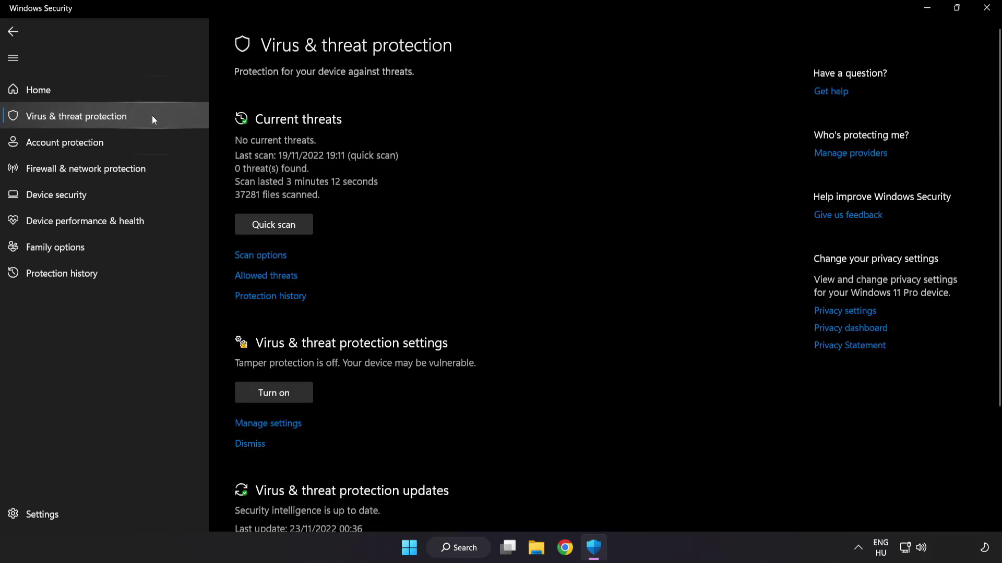
{"action": "scroll", "coordinate": [634, 153], "scroll_direction": "down", "scroll_amount": 3}
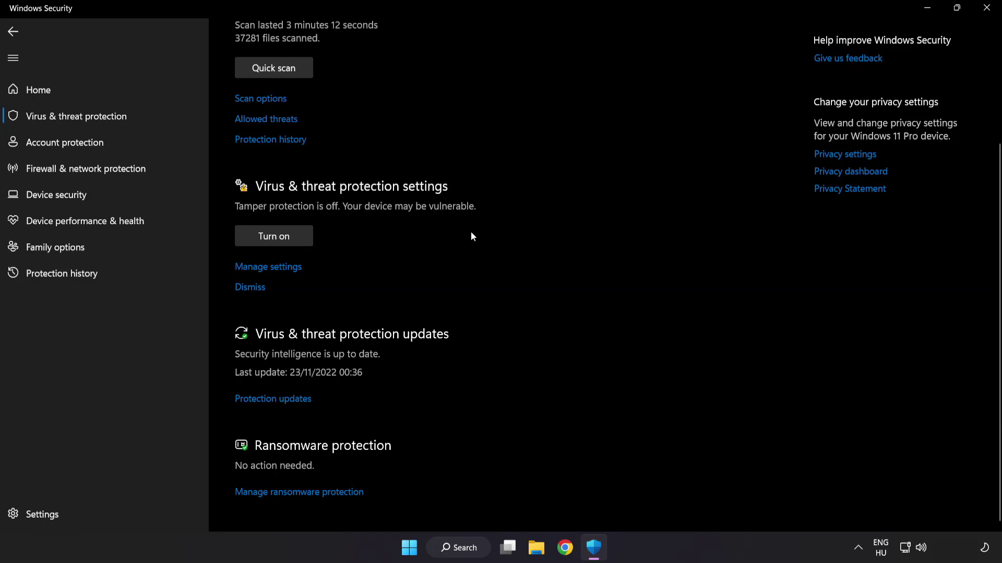
{"action": "left_click", "coordinate": [275, 268]}
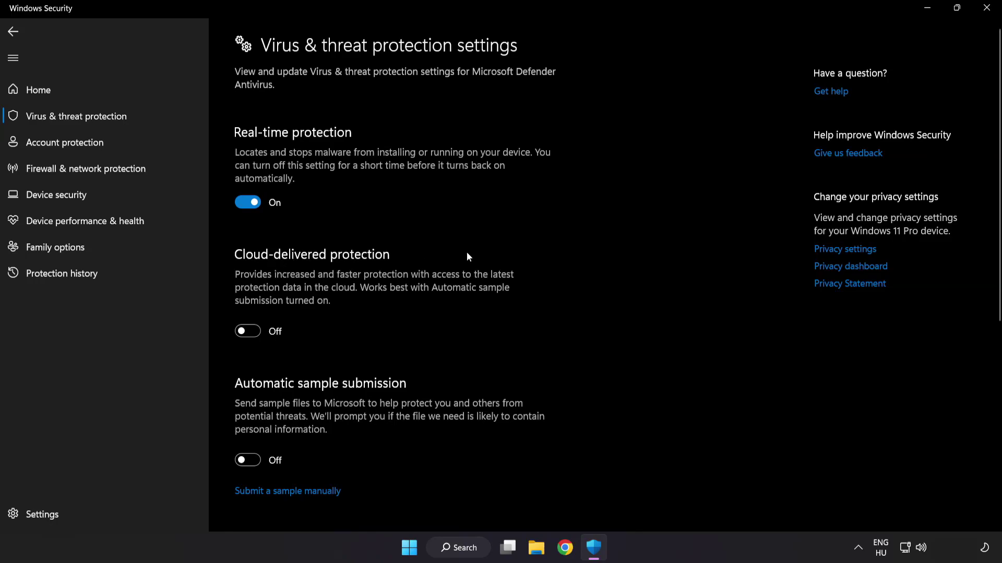
{"action": "scroll", "coordinate": [583, 273], "scroll_direction": "down", "scroll_amount": 7}
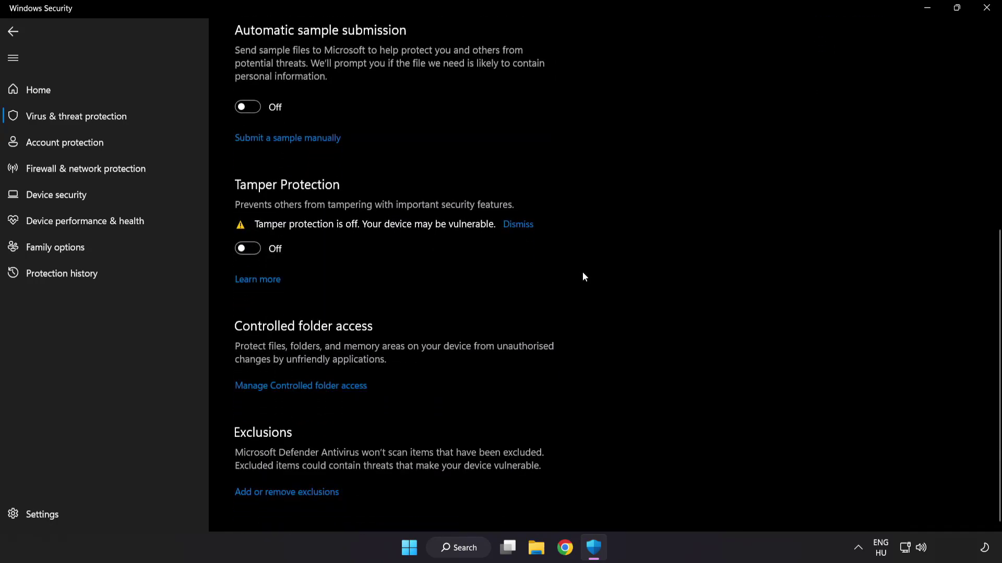
{"action": "left_click", "coordinate": [292, 493]}
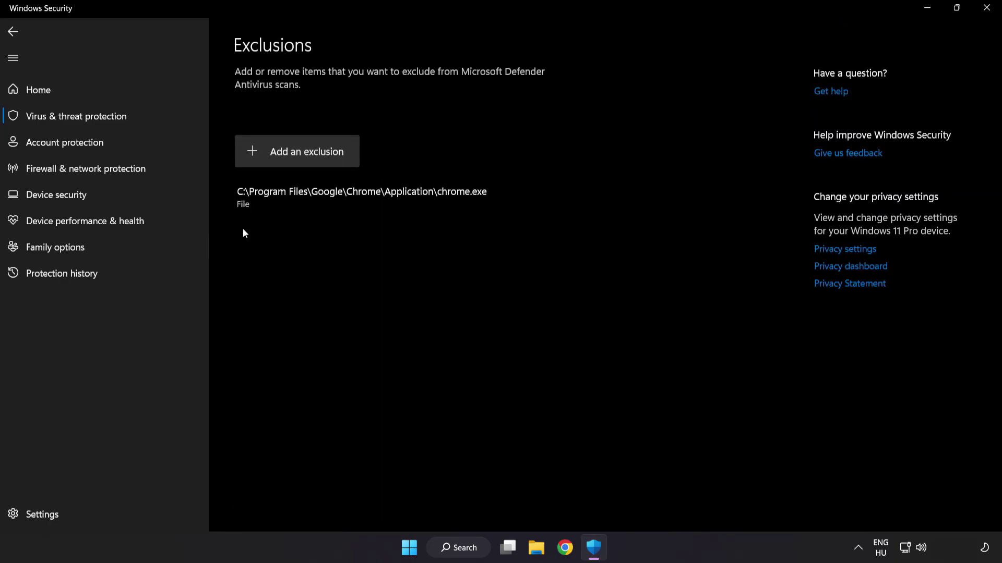
- Add the shortcut in C:\Program Files (x86)\NOT WORKING APP as a file exclusion, then close Windows Security
{"action": "left_click", "coordinate": [299, 159]}
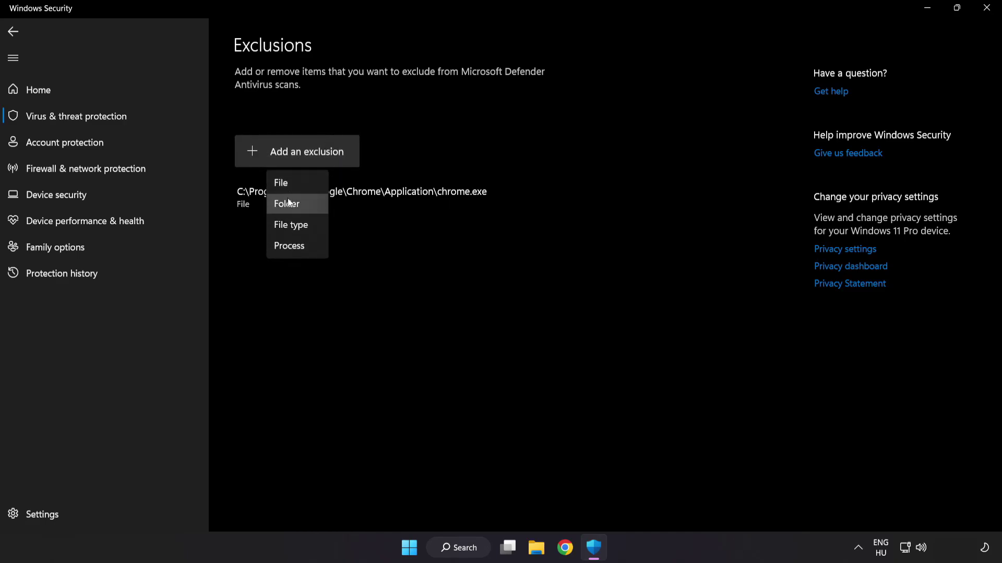
{"action": "left_click", "coordinate": [291, 183]}
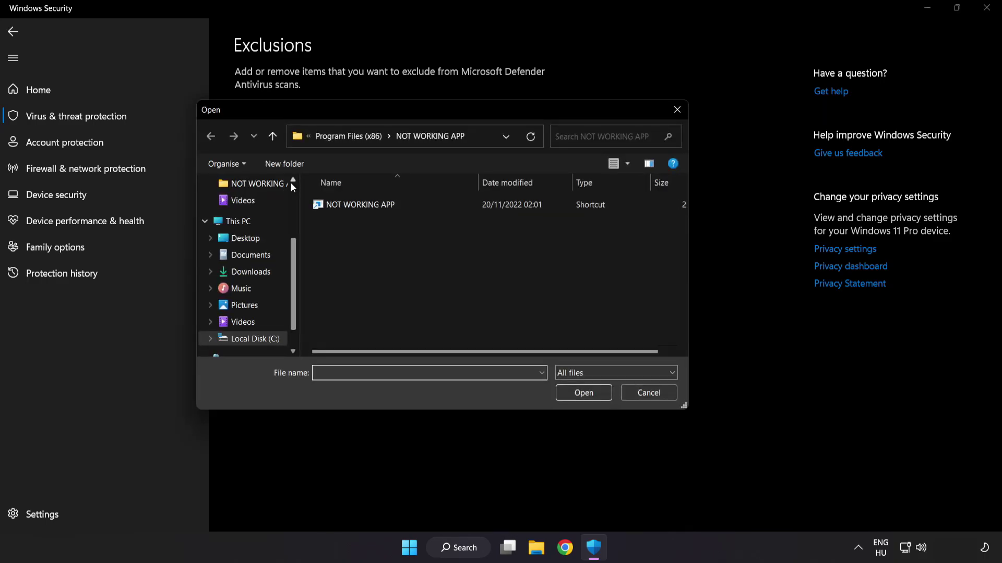
{"action": "left_click", "coordinate": [321, 139]}
{"action": "left_click", "coordinate": [327, 136]}
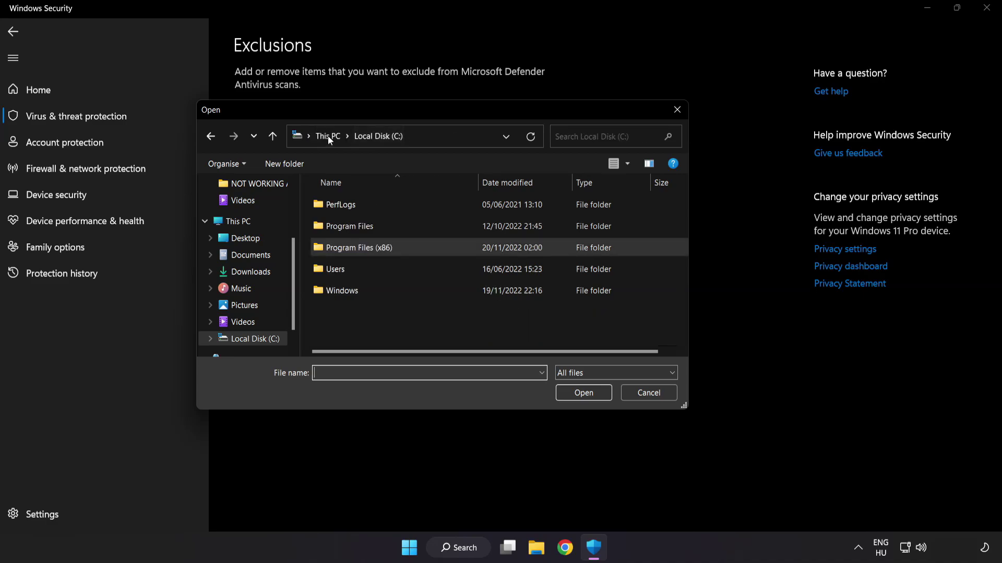
{"action": "left_click", "coordinate": [329, 136]}
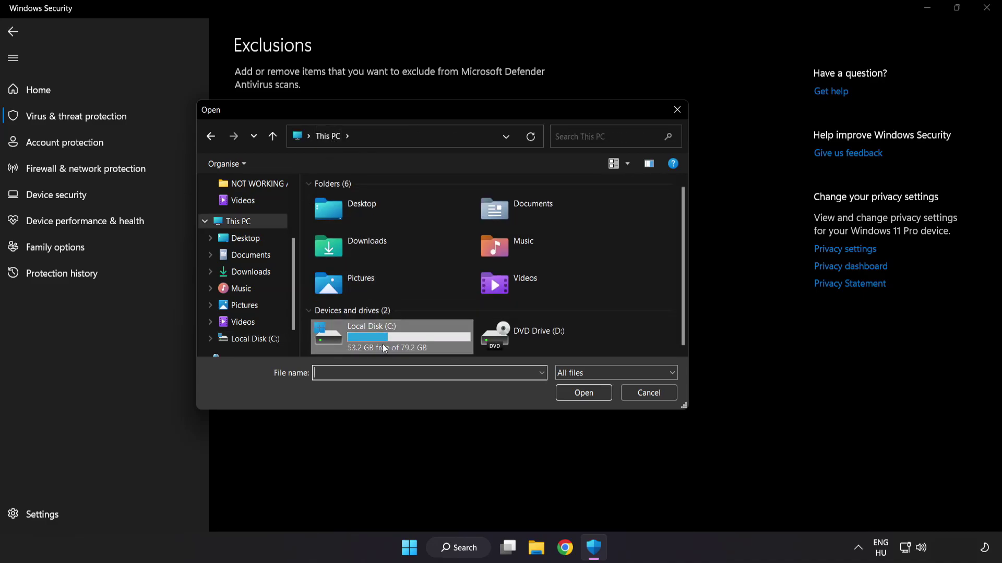
{"action": "double_click", "coordinate": [373, 341]}
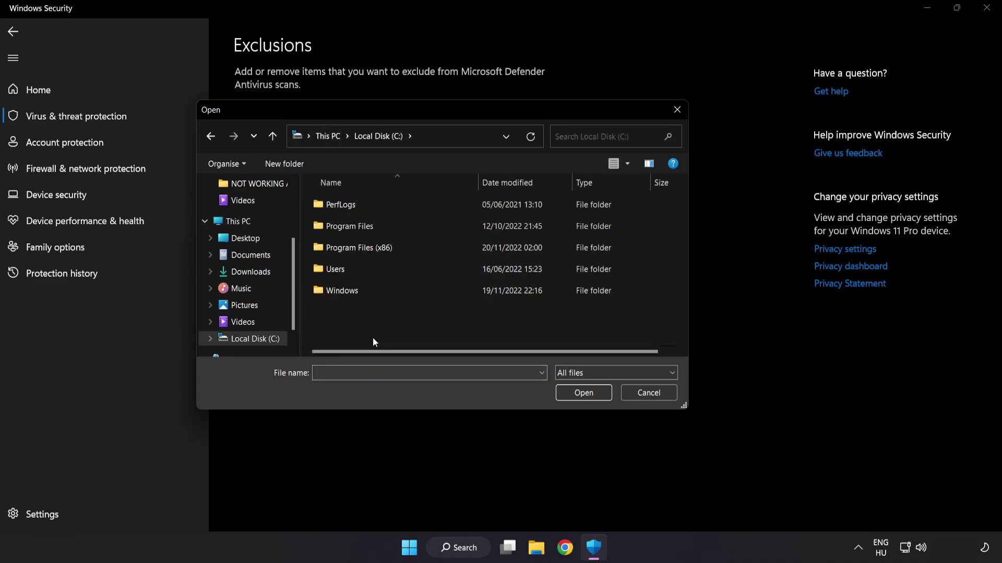
{"action": "double_click", "coordinate": [384, 243]}
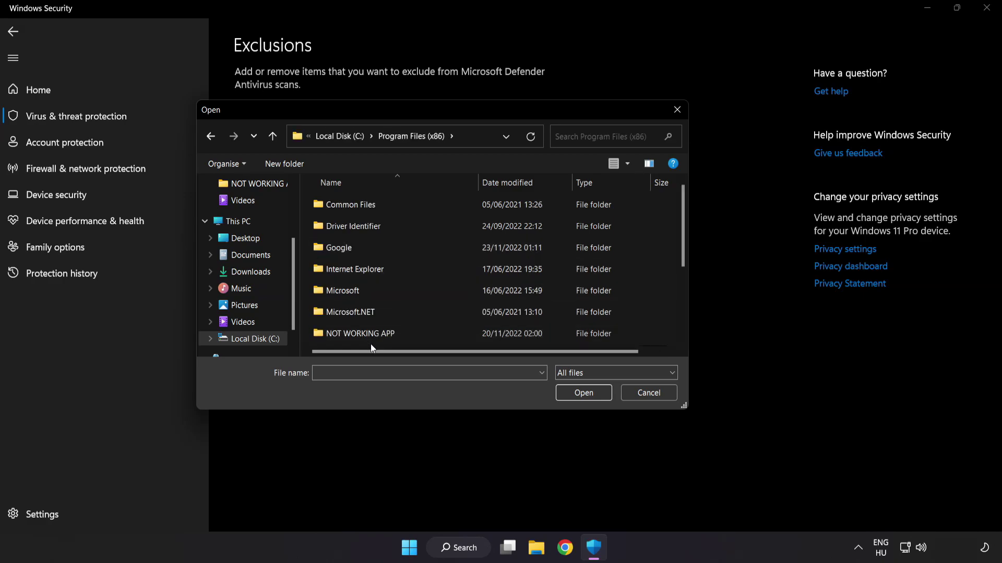
{"action": "scroll", "coordinate": [372, 328], "scroll_direction": "down", "scroll_amount": 1}
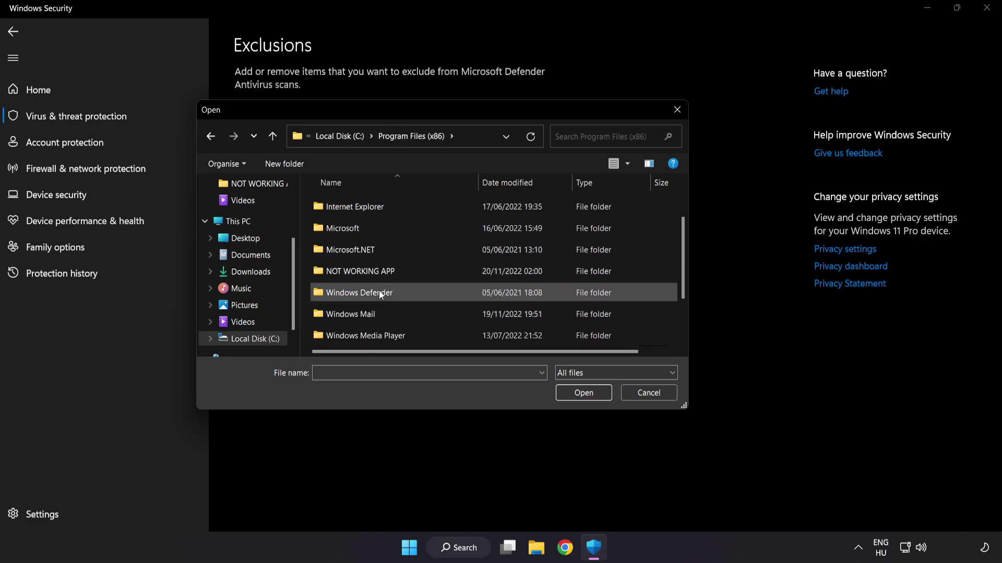
{"action": "double_click", "coordinate": [398, 271]}
{"action": "left_click", "coordinate": [350, 208]}
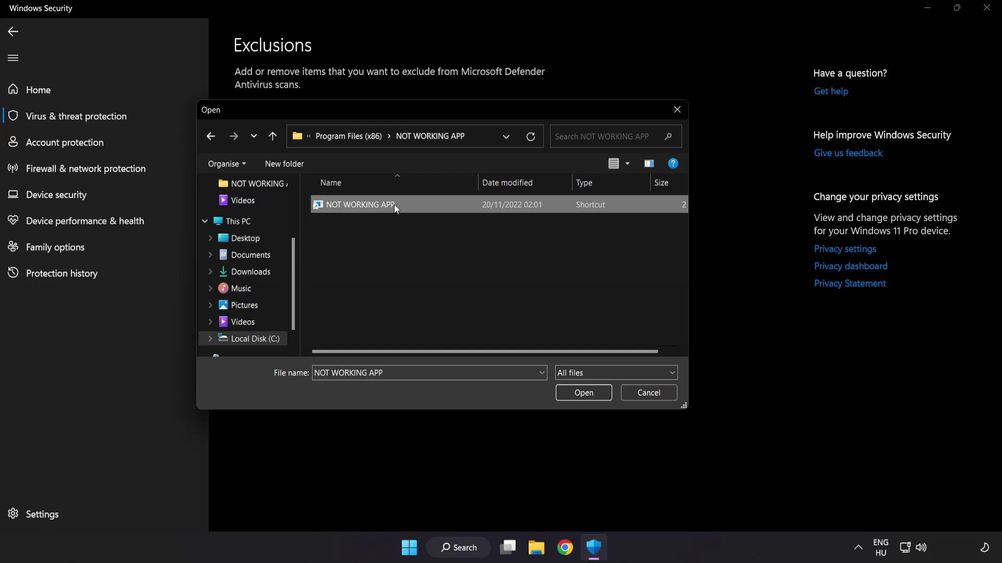
{"action": "left_click", "coordinate": [585, 396]}
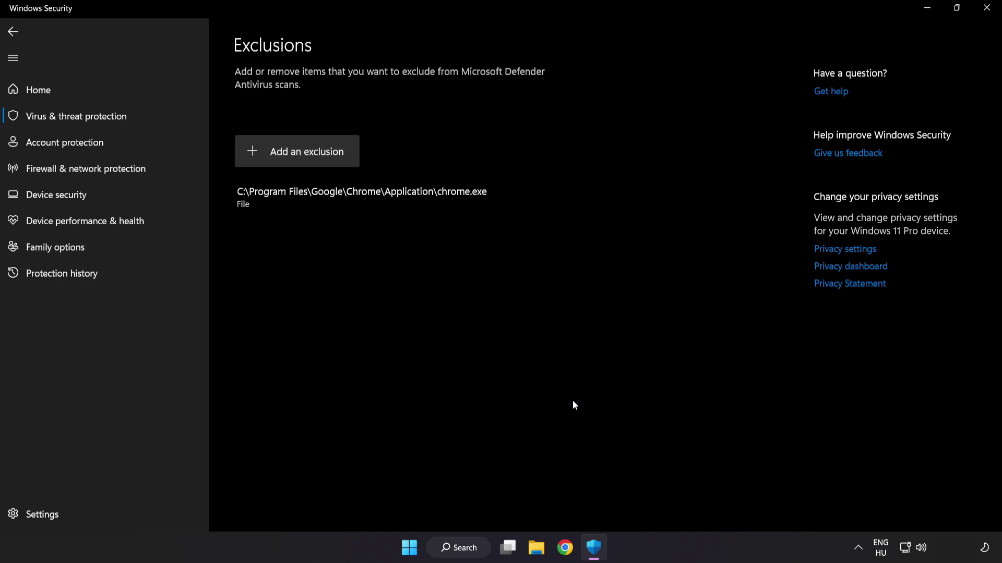
{"action": "left_click", "coordinate": [984, 12]}
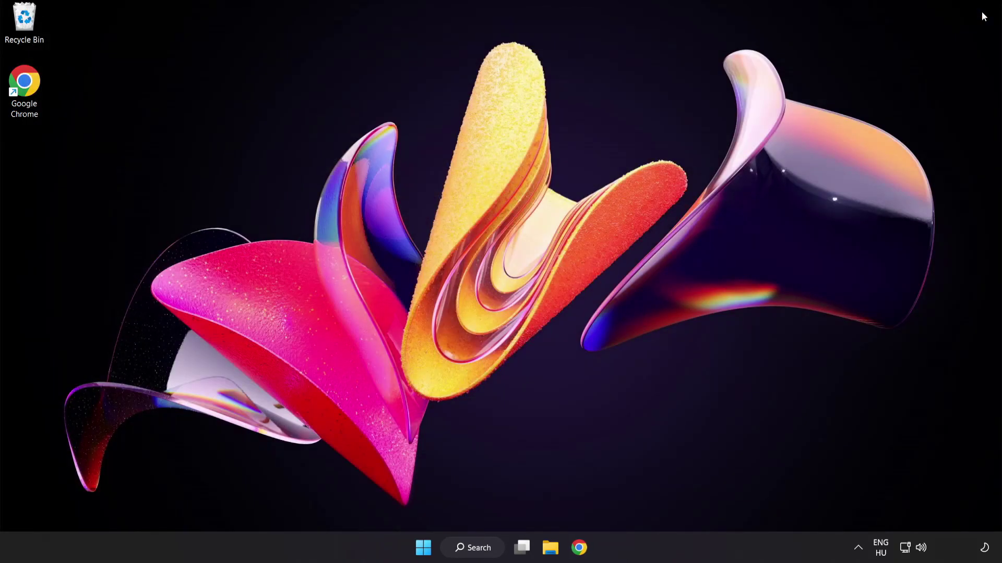
- Show the Start menu's power options with Sleep, Shut down and Restart
{"action": "left_click", "coordinate": [423, 548]}
{"action": "left_click", "coordinate": [662, 503]}
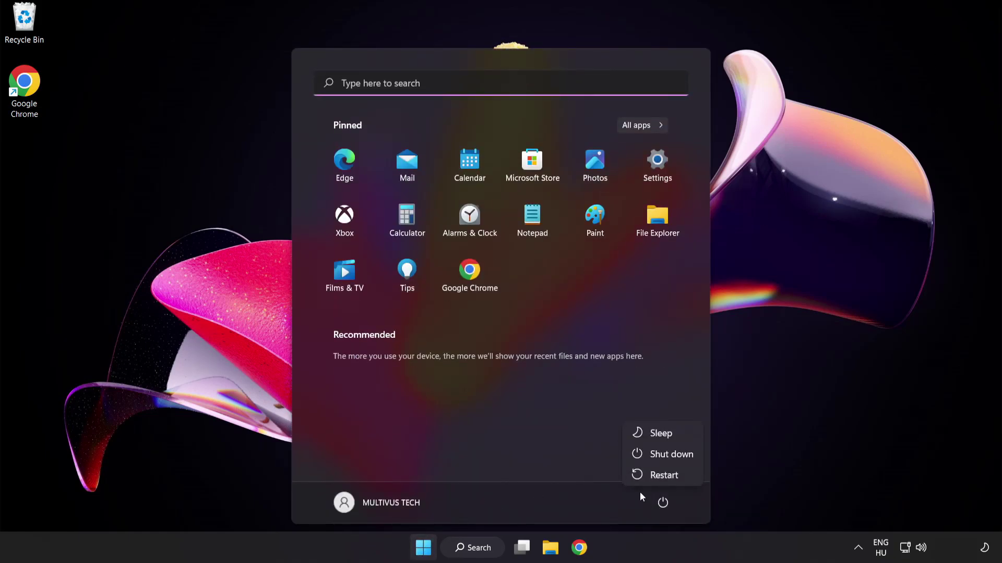